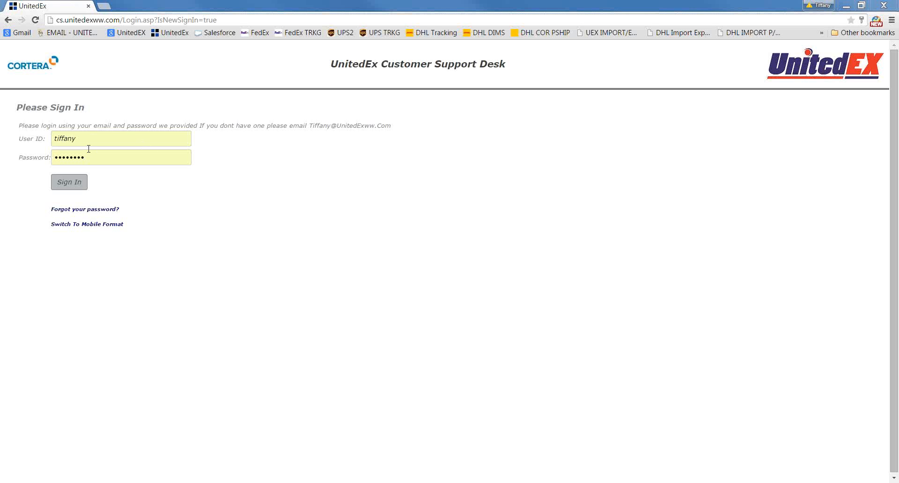
Replace the saved user ID with test and sign in to the customer support desk
drag(86, 142, 1, 149)
key(Down)
key(Return)
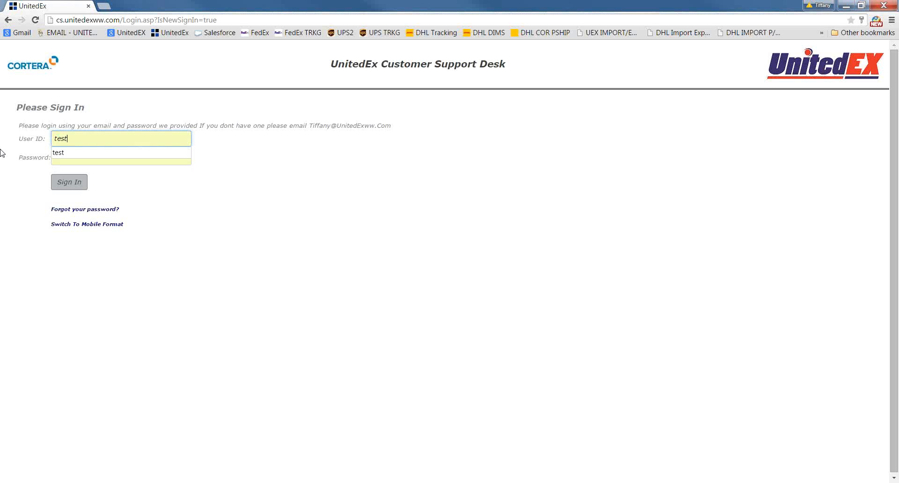
click(63, 183)
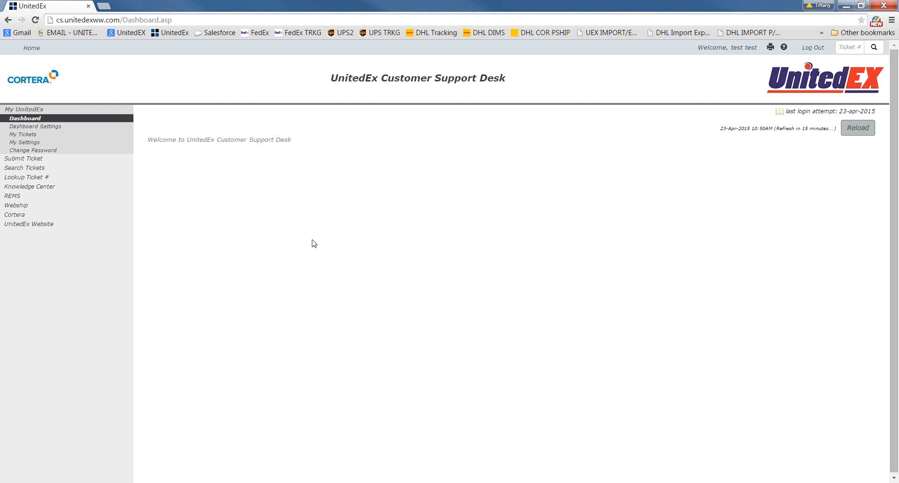
Visit the Cortera website from the dashboard logo, view its customer sign-in page, and return to the dashboard
click(48, 84)
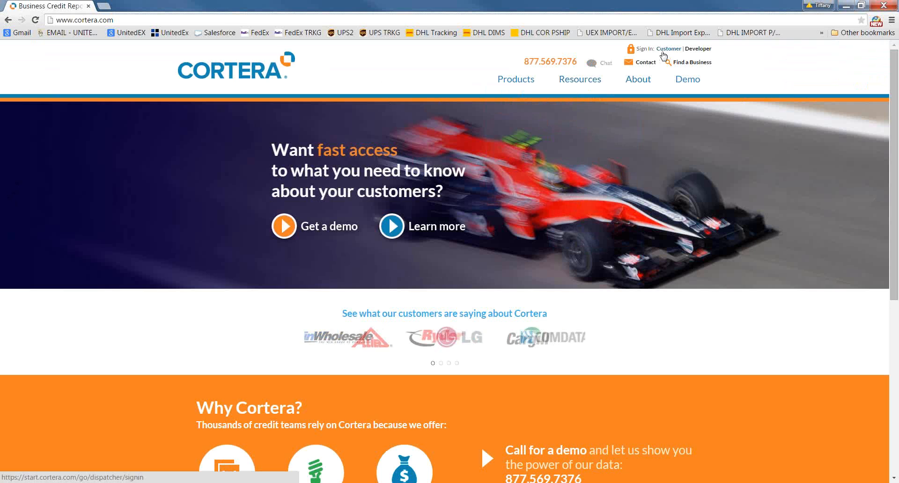
click(663, 53)
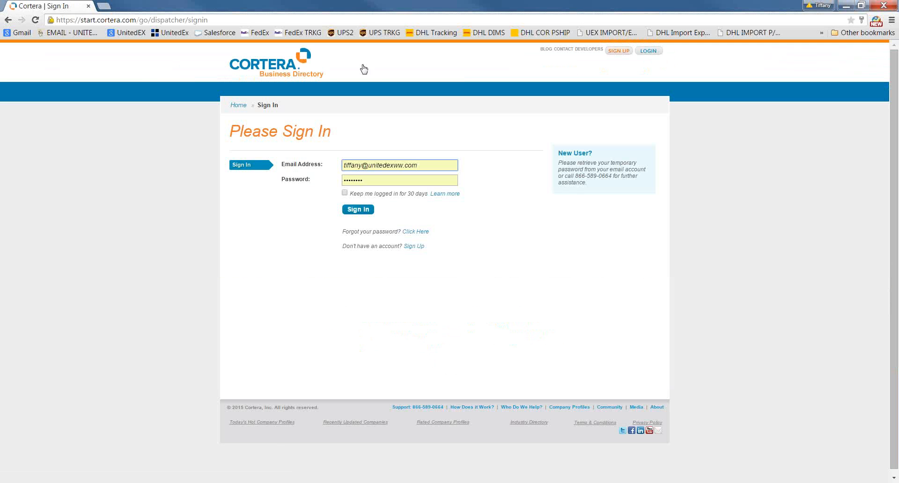
click(8, 20)
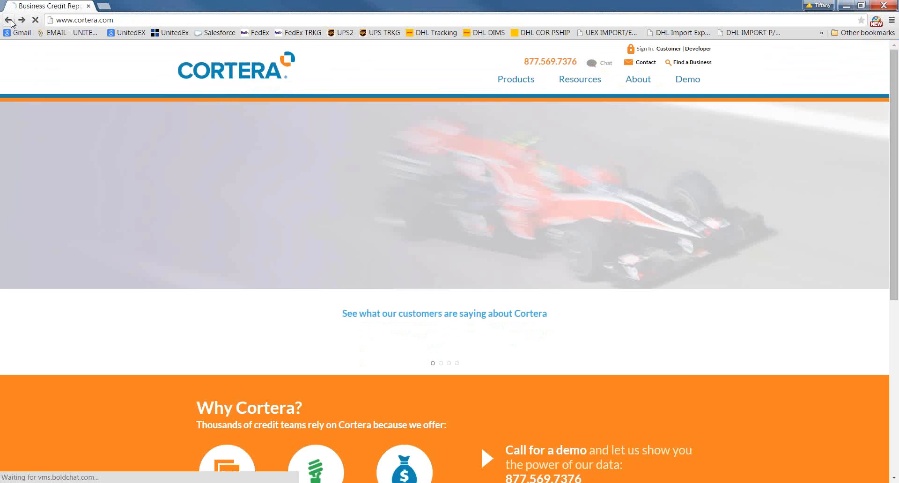
click(9, 20)
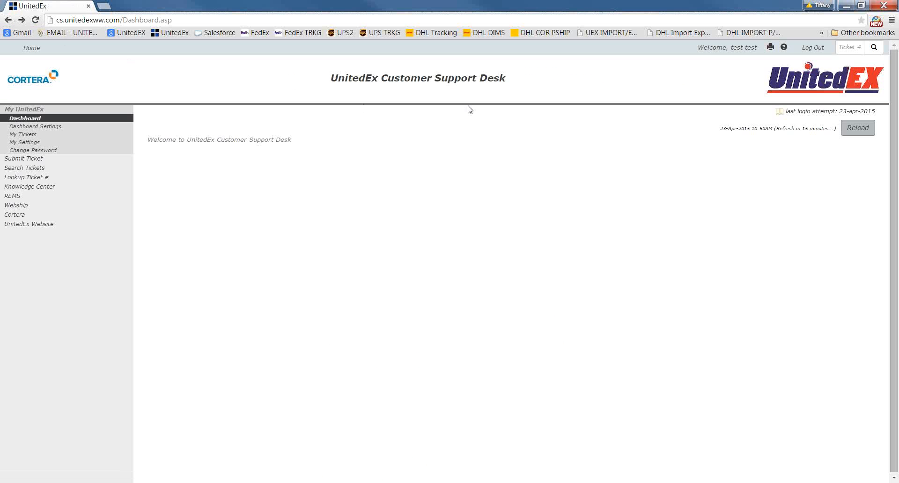
Open the UnitedEx website from the dashboard logo, look over its home page down to the contact form, and return to the dashboard
click(799, 88)
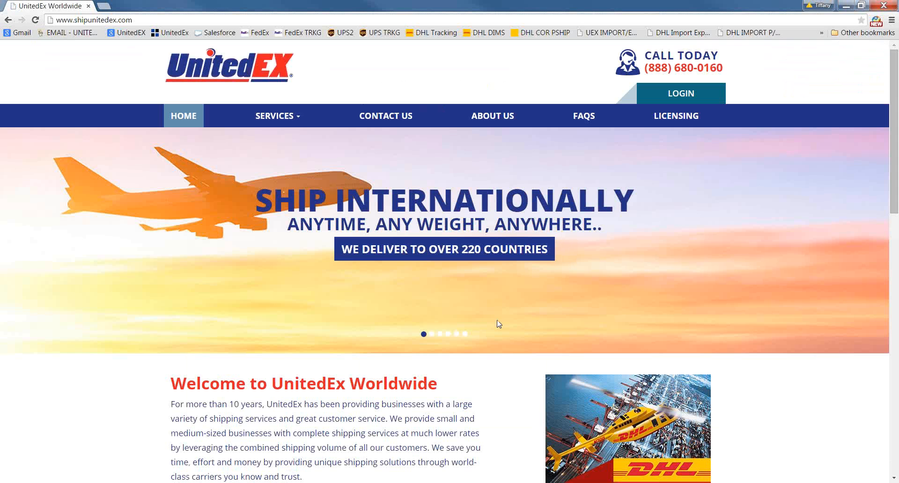
scroll(499, 323, down, 14)
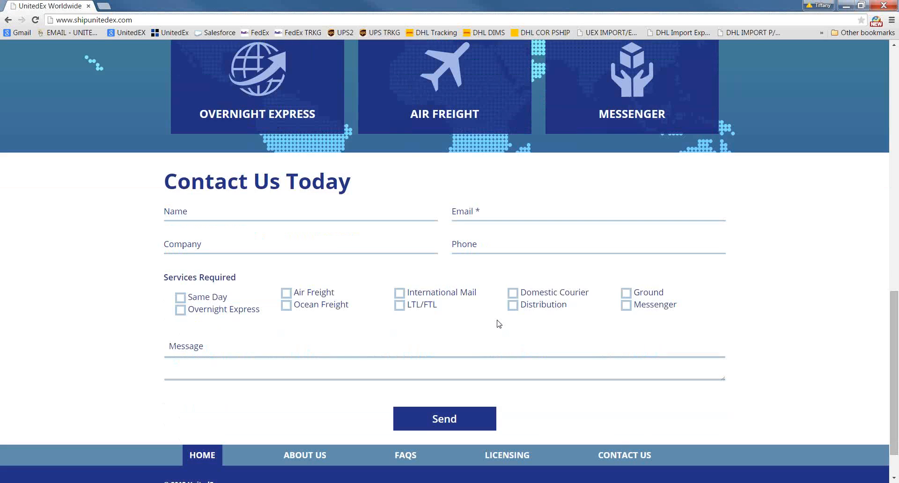
scroll(499, 323, up, 8)
scroll(499, 323, up, 6)
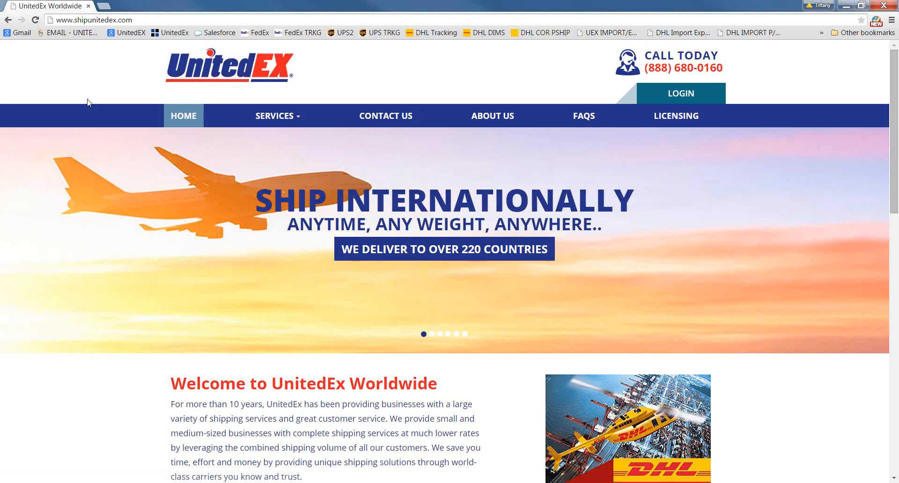
click(8, 21)
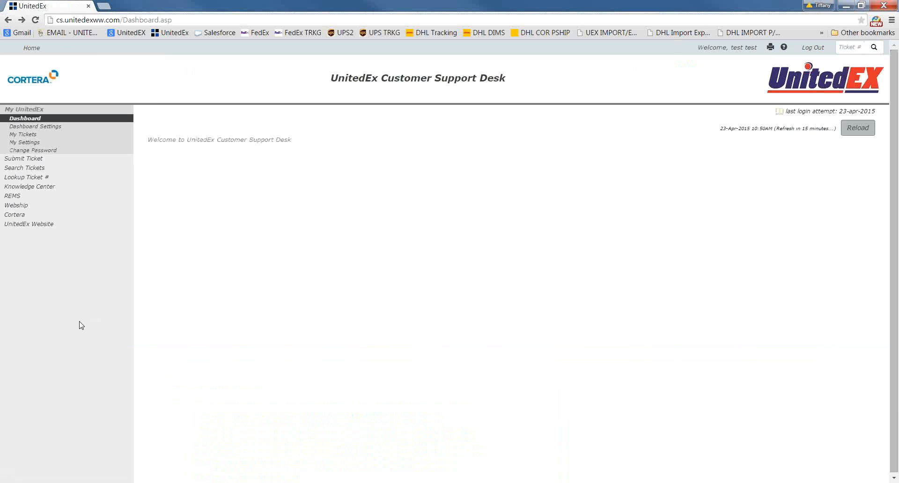
View the Webship and REMS login pages from the dashboard links, closing each one after viewing it
click(28, 211)
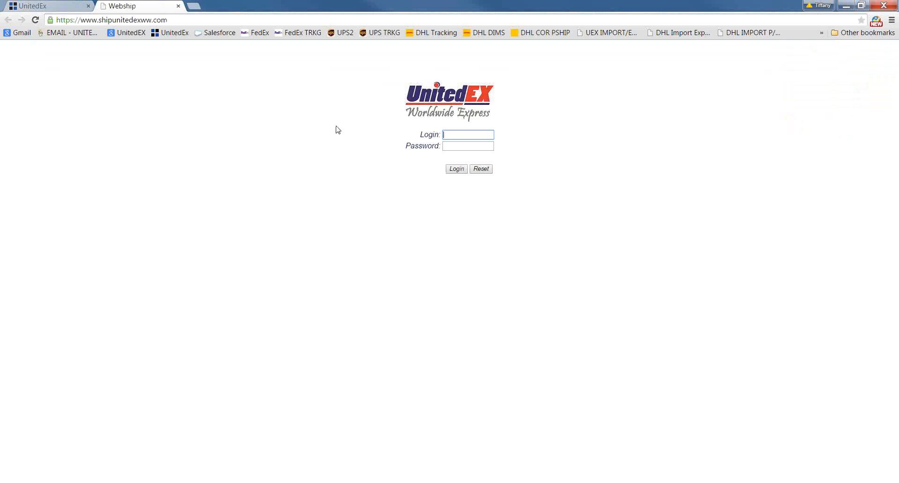
click(177, 6)
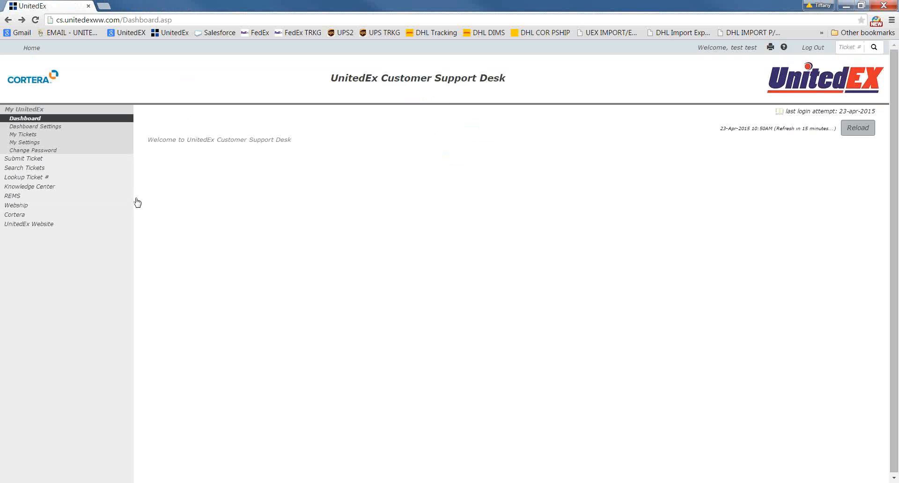
click(118, 202)
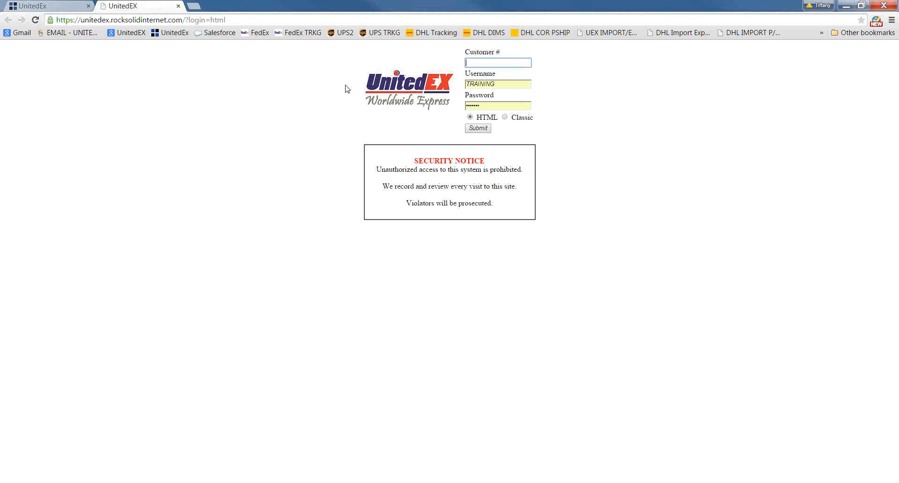
click(178, 6)
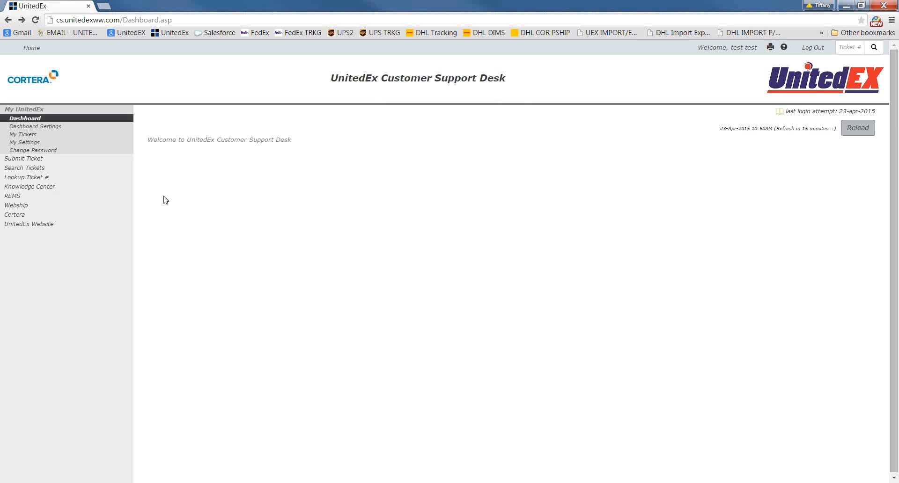
Open the article "What Is Cortera?" in the Knowledge Center's Cortera category and read its text
click(63, 187)
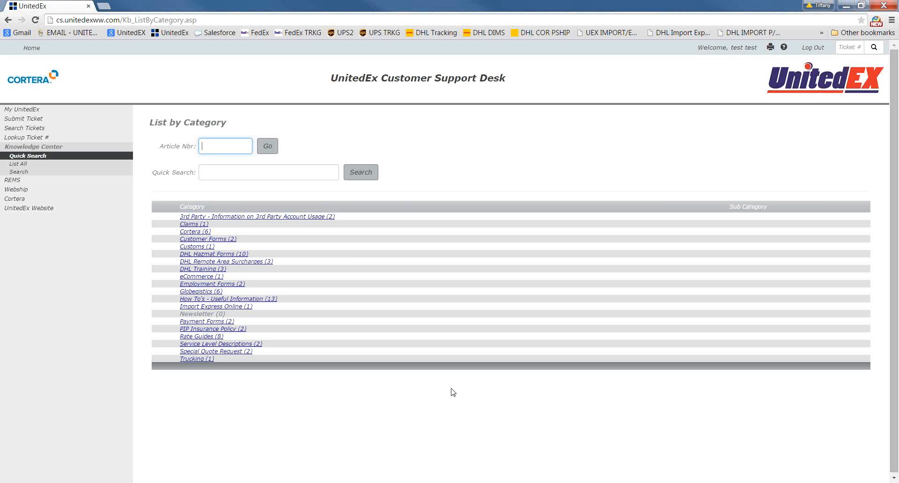
click(206, 232)
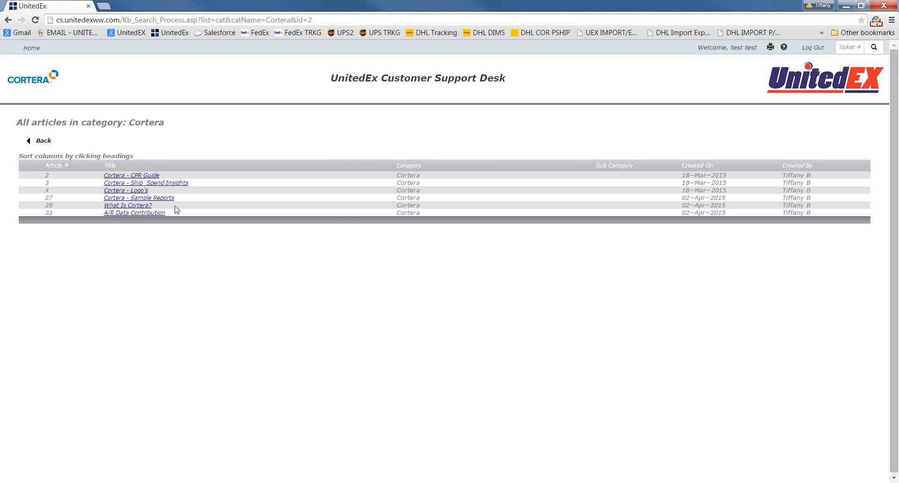
click(146, 206)
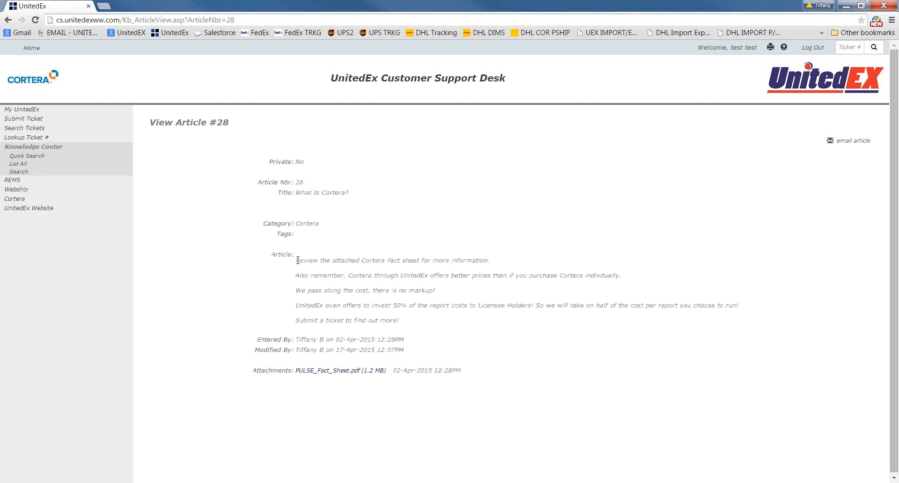
drag(297, 263, 399, 323)
click(400, 323)
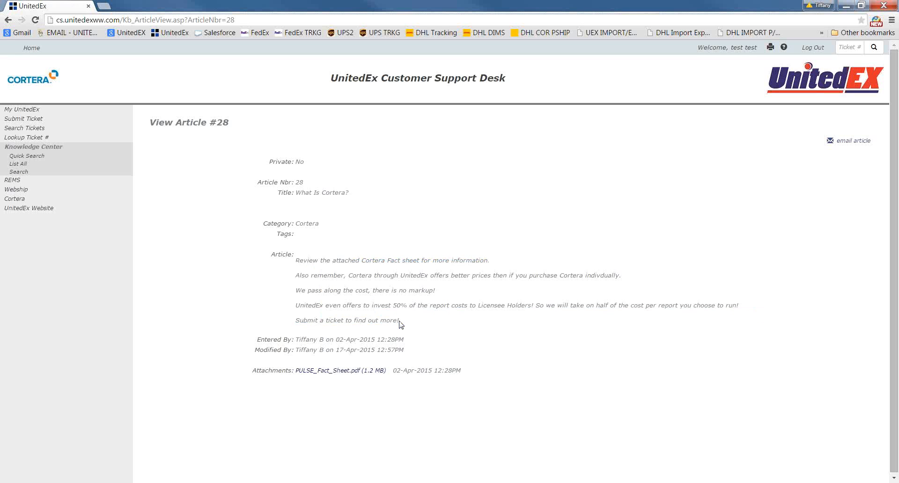
View the article's attachment PULSE_Fact_Sheet.pdf in Adobe Reader and close it
click(347, 371)
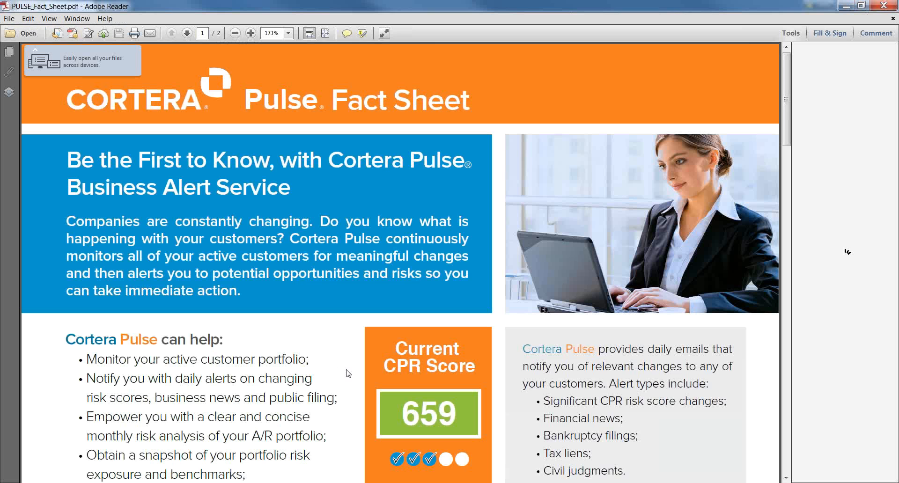
scroll(347, 373, down, 2)
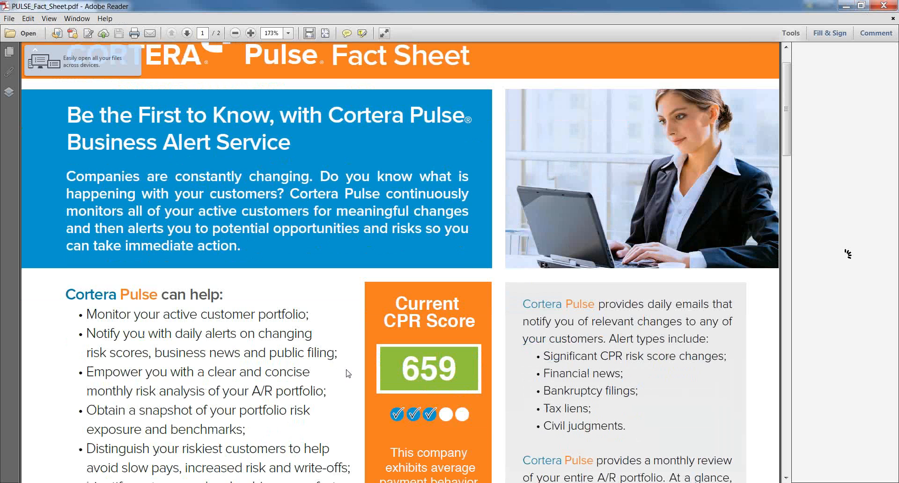
click(889, 7)
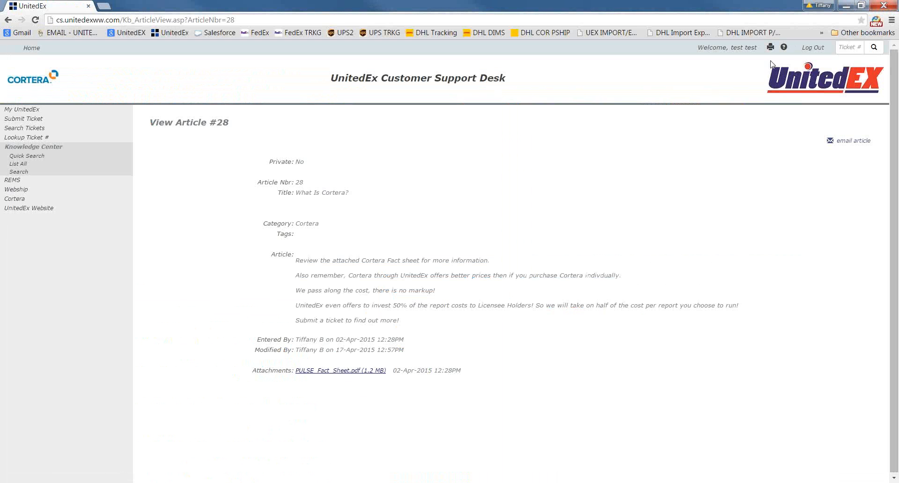
Browse the articles in the DHL Hazmat Forms and How To's - Useful Information categories, returning to the category list
click(78, 159)
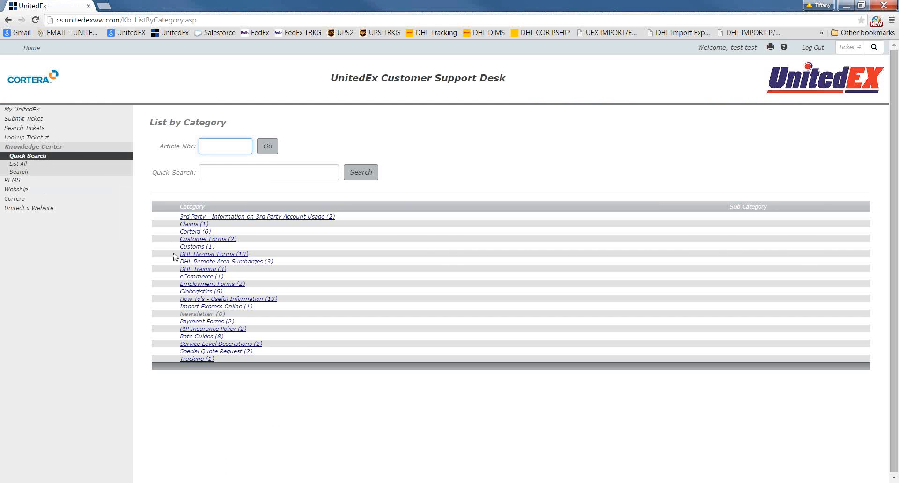
click(194, 255)
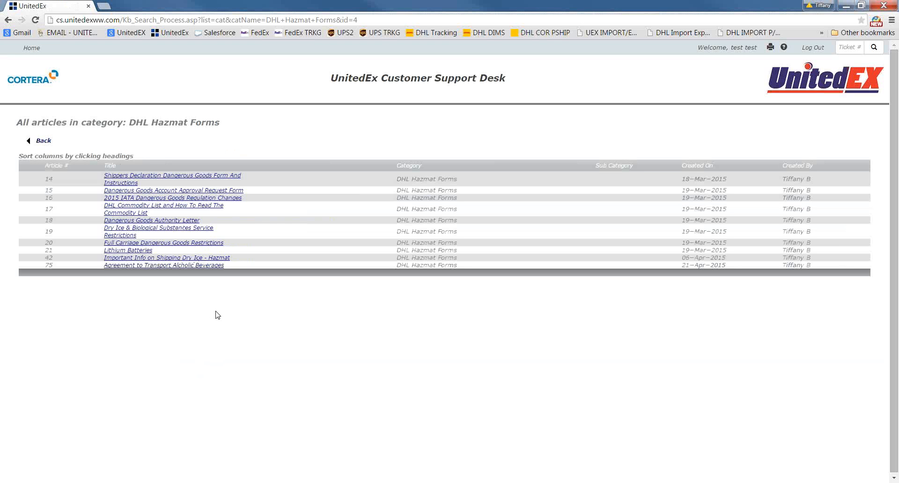
click(44, 140)
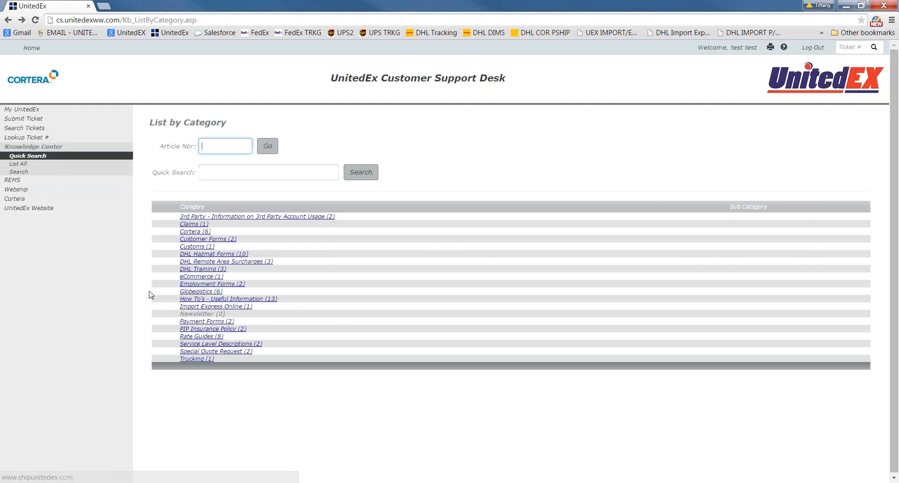
click(204, 299)
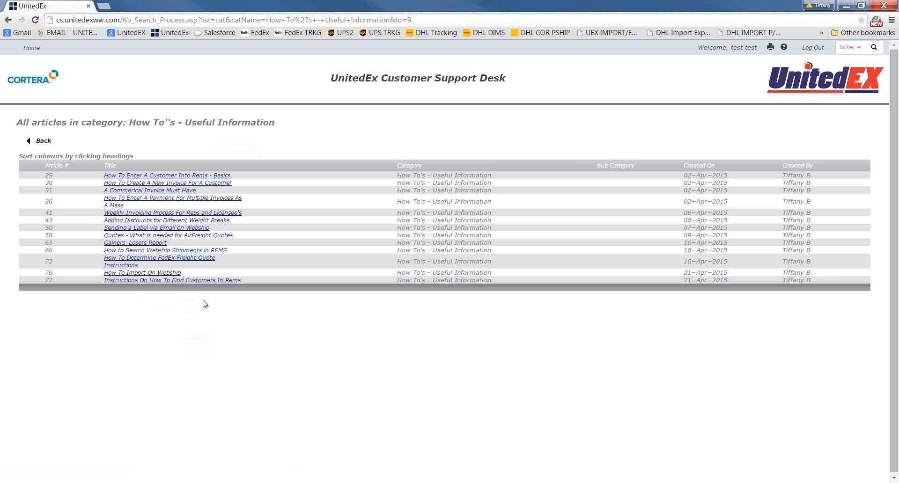
click(41, 140)
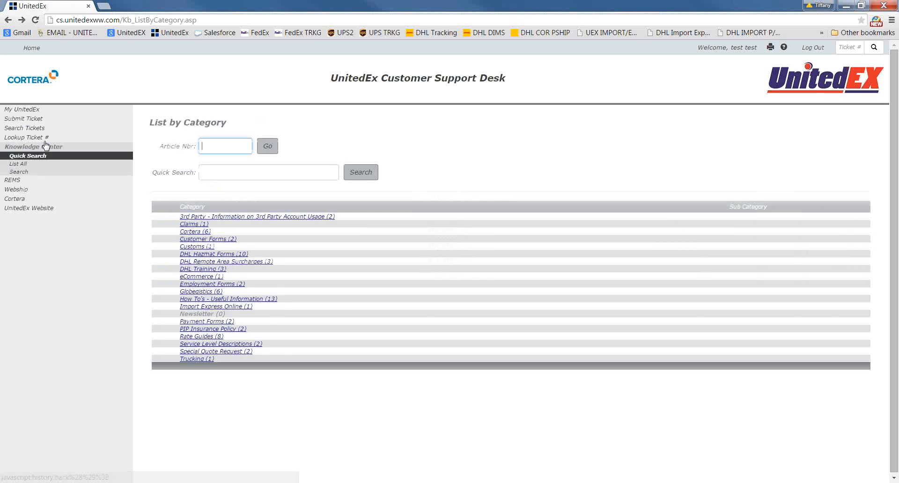
Open My Settings in the My UnitedEx area and view the available time zones, keeping Eastern
click(32, 111)
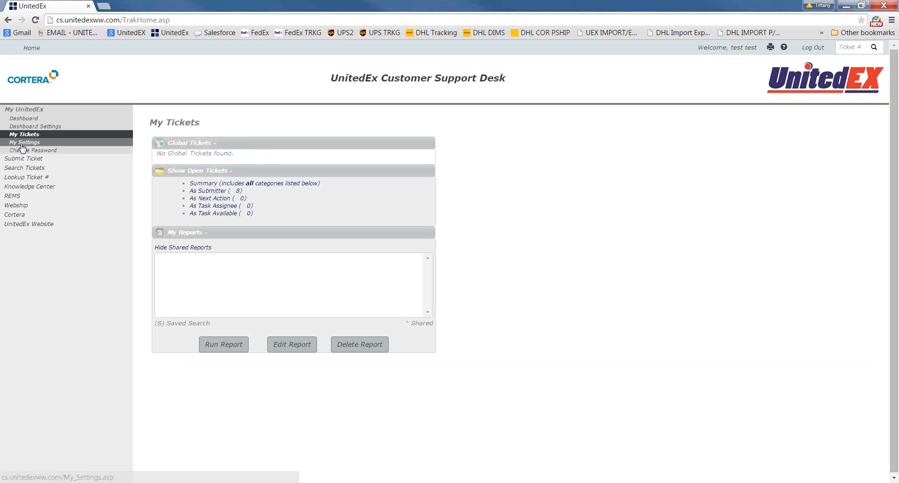
click(21, 144)
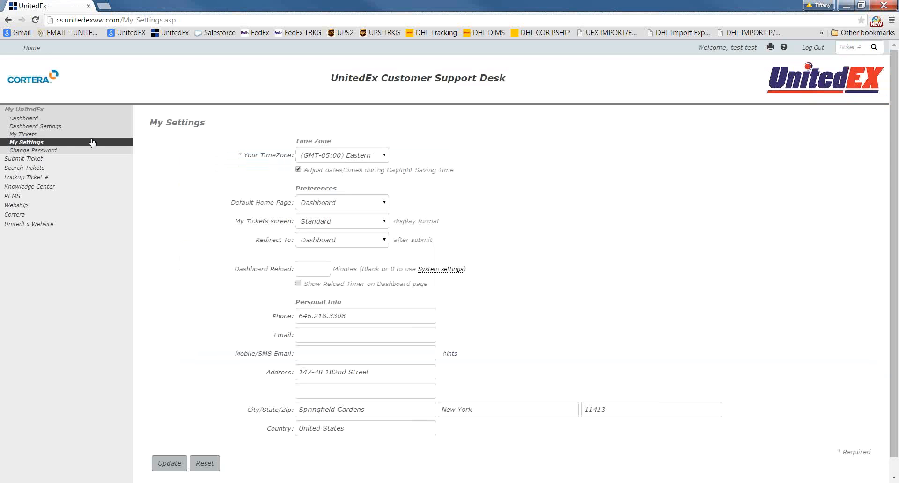
click(347, 156)
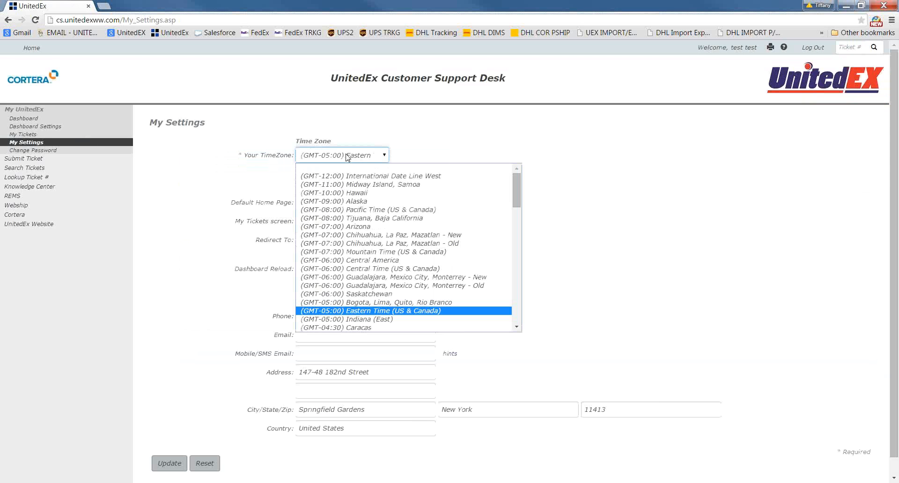
click(346, 157)
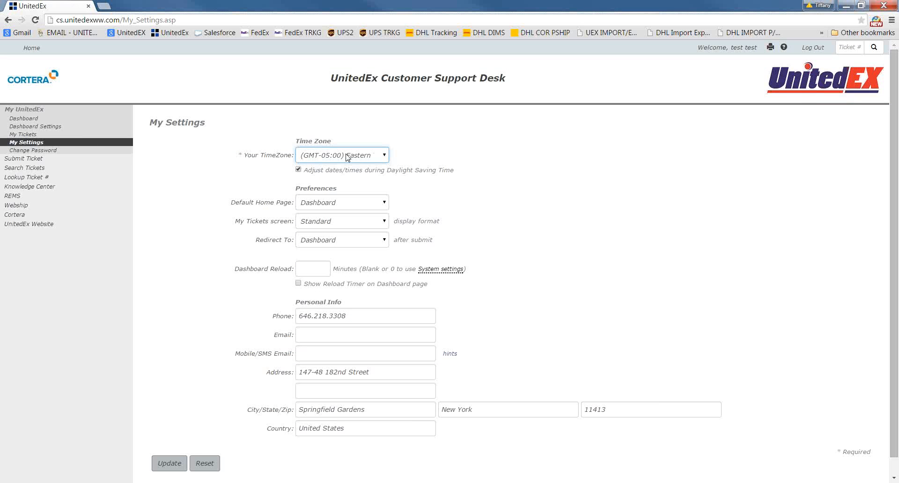
Examine the My Tickets display formats, the redirect destinations after submitting, and the Dashboard Reload setting without changing them
click(349, 225)
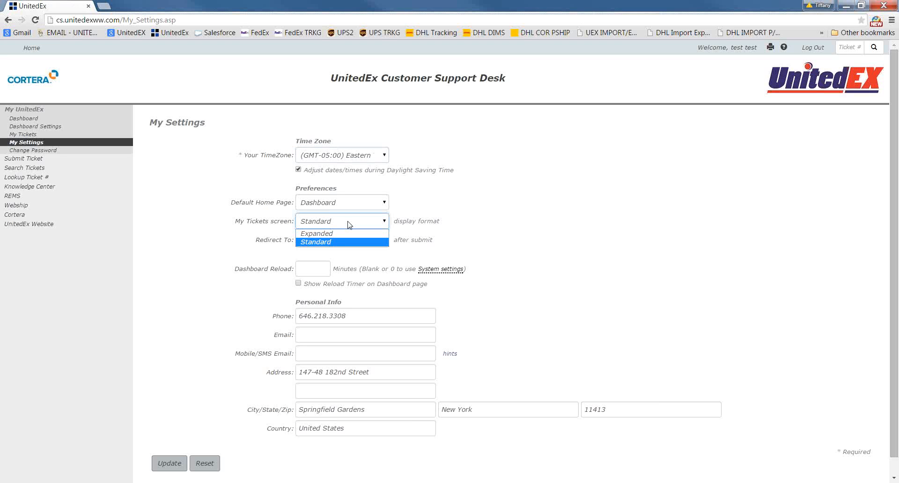
click(349, 225)
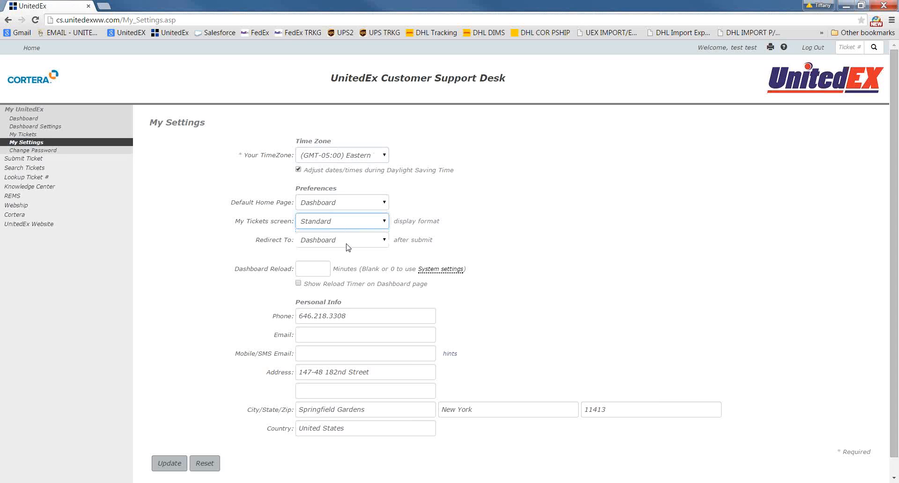
click(346, 246)
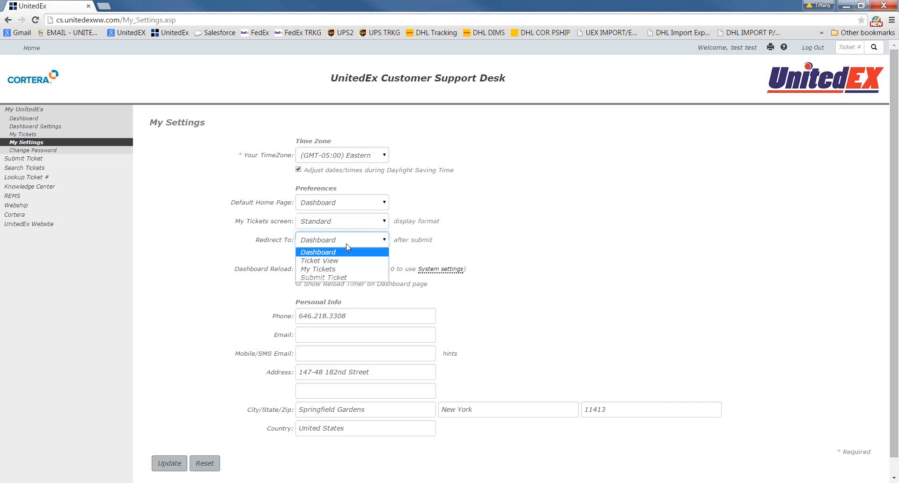
click(347, 246)
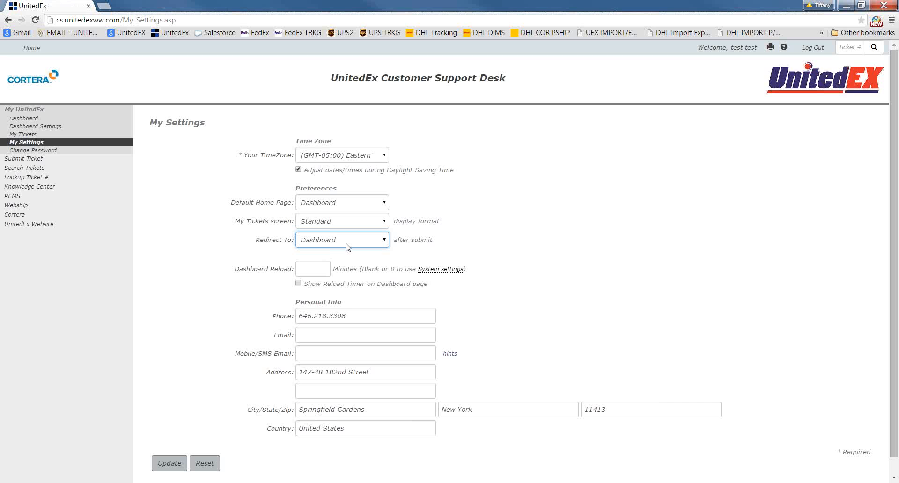
drag(234, 269, 295, 269)
click(327, 269)
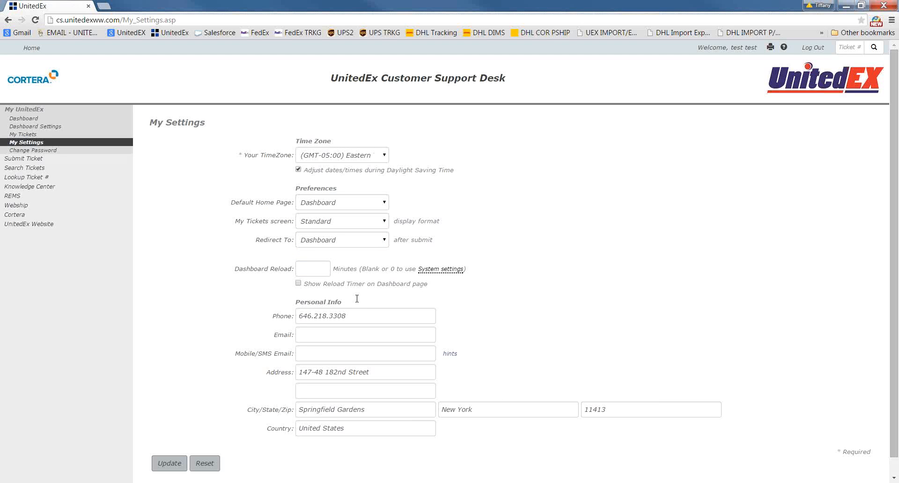
Save the My Settings page with its existing values
click(169, 464)
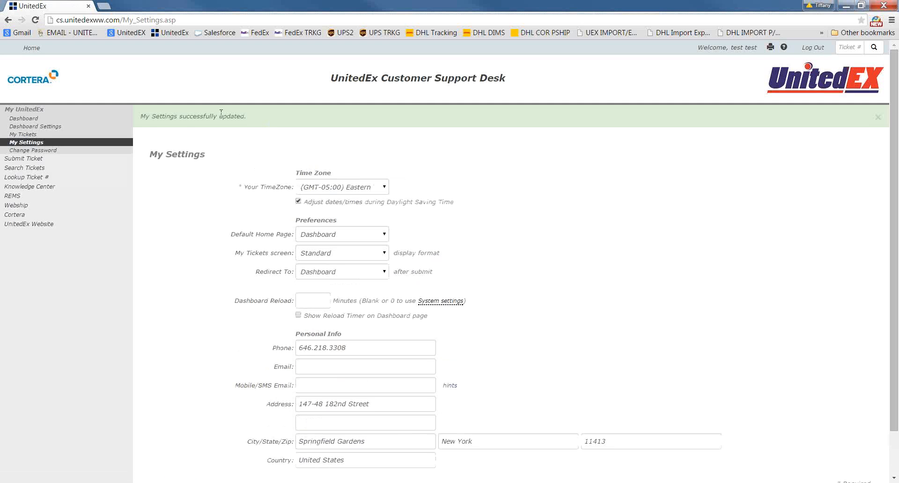
drag(246, 116, 141, 116)
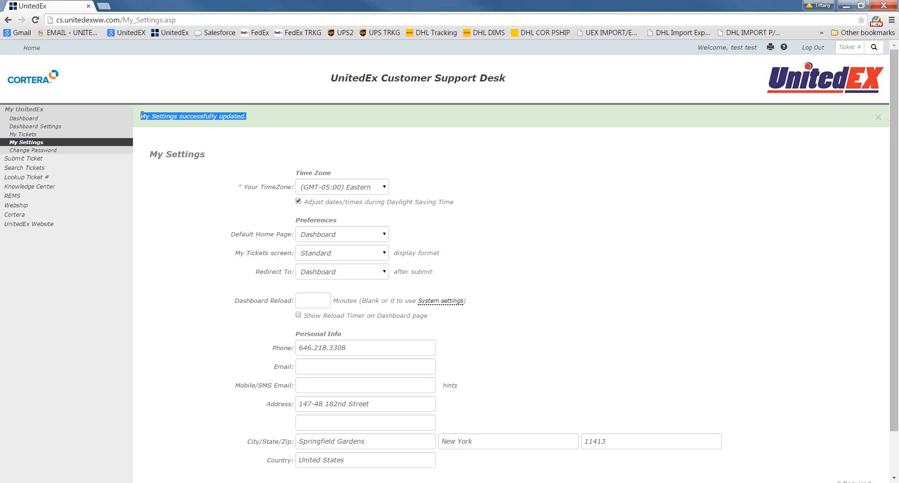
click(222, 264)
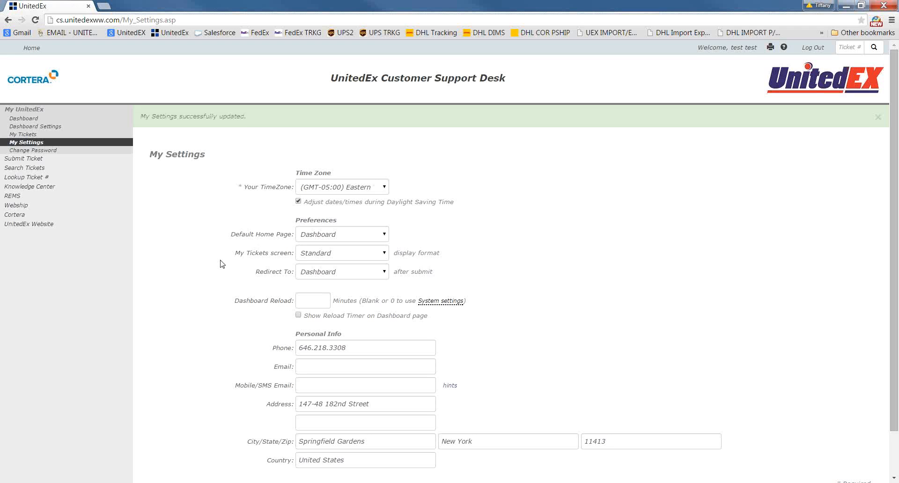
In Dashboard Settings, add the Open Tickets by Ticket Type panel to the left column and Open Tickets by Priority to the right column
click(54, 127)
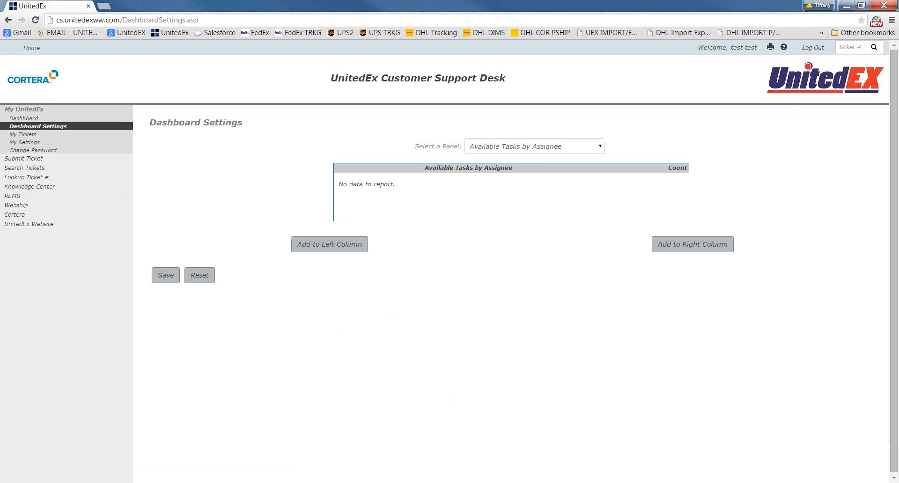
click(571, 151)
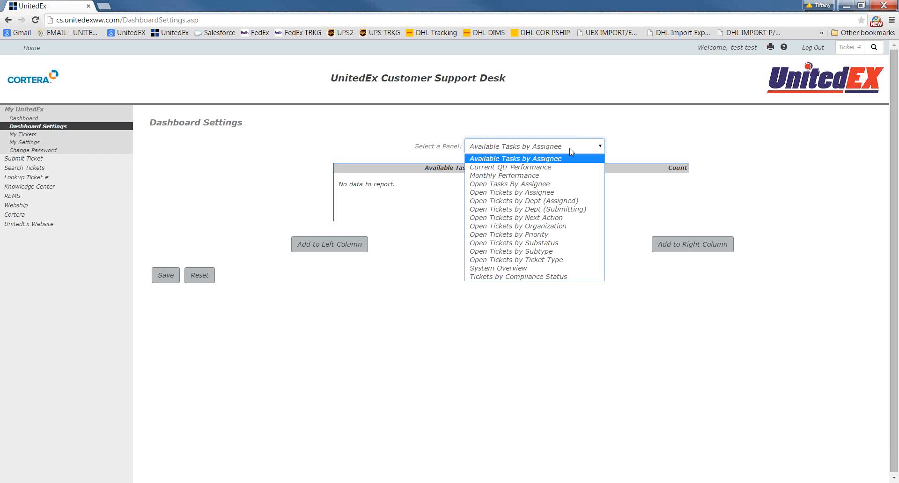
click(516, 260)
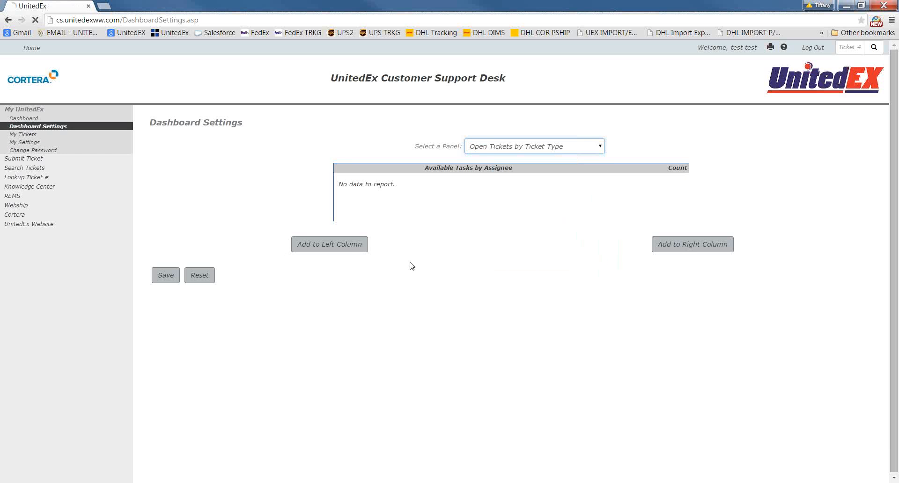
click(351, 252)
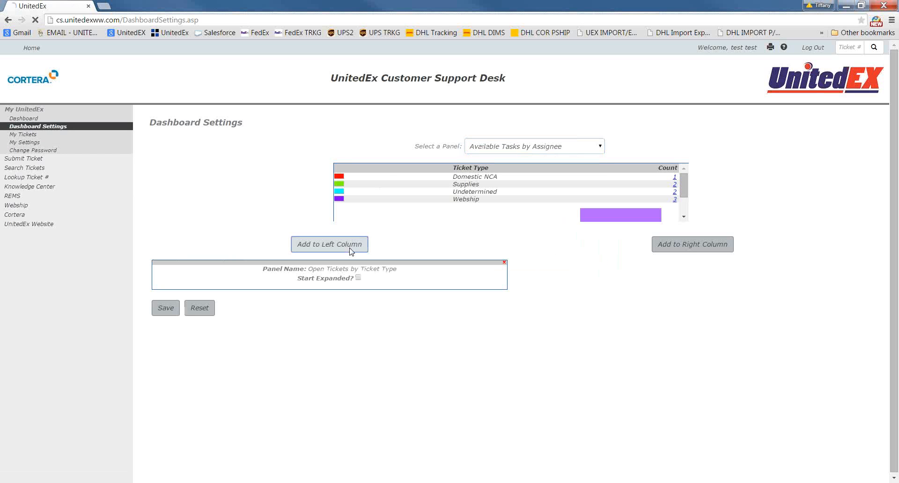
click(570, 150)
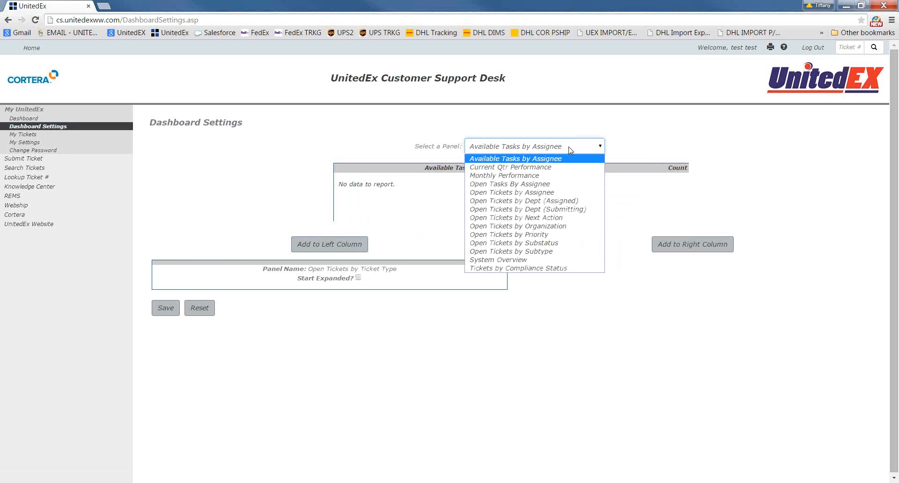
click(567, 236)
click(682, 250)
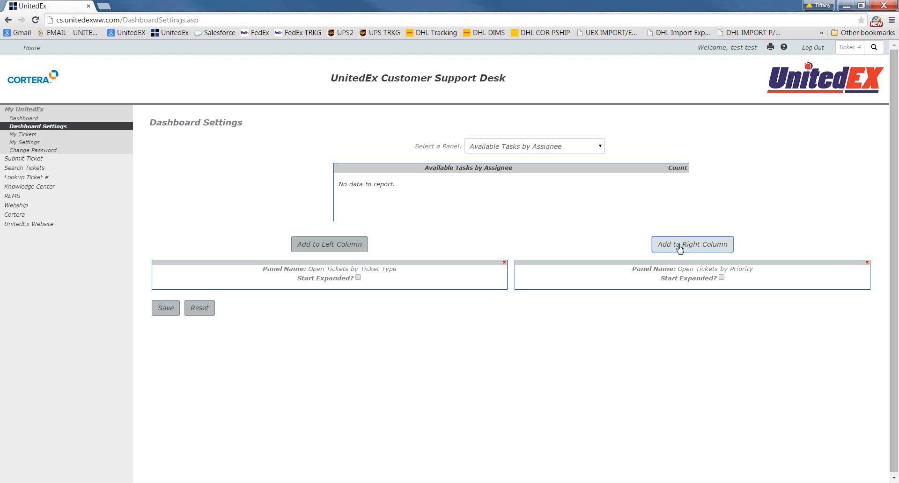
Add the Open Tickets by Assignee panel to the left dashboard column and Open Tickets by Next Action to the right column
click(565, 151)
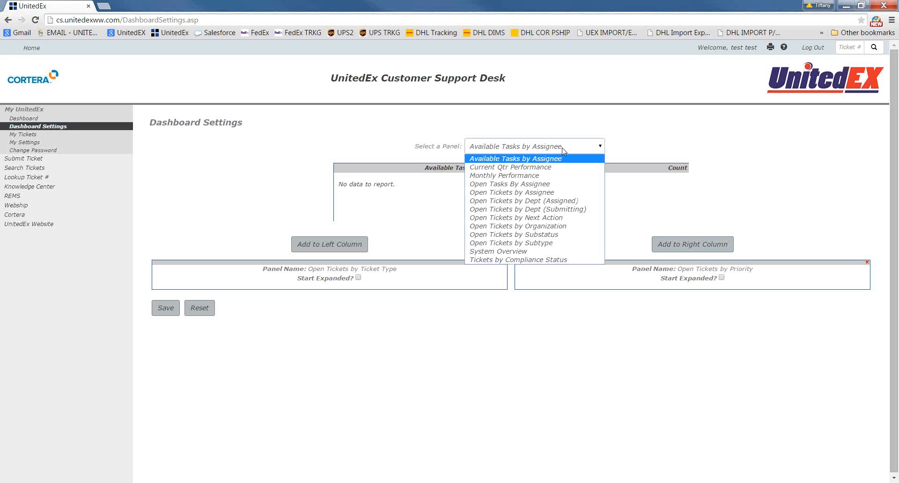
click(534, 194)
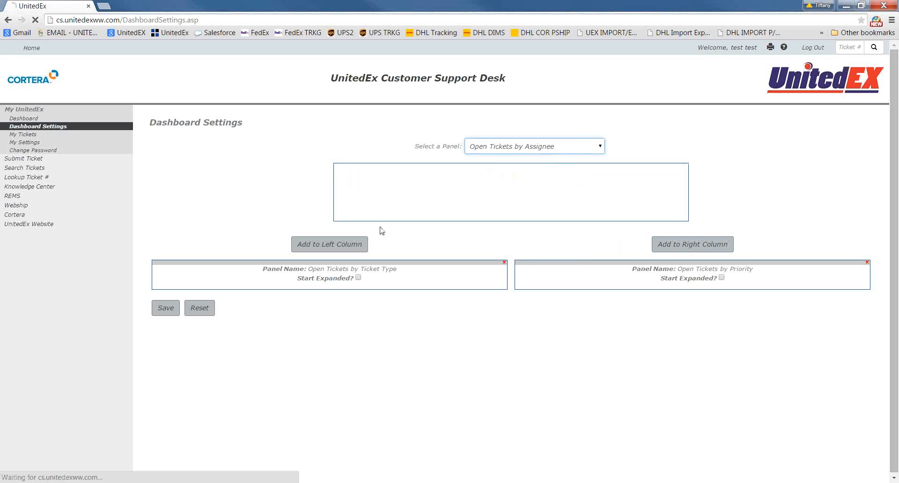
click(352, 248)
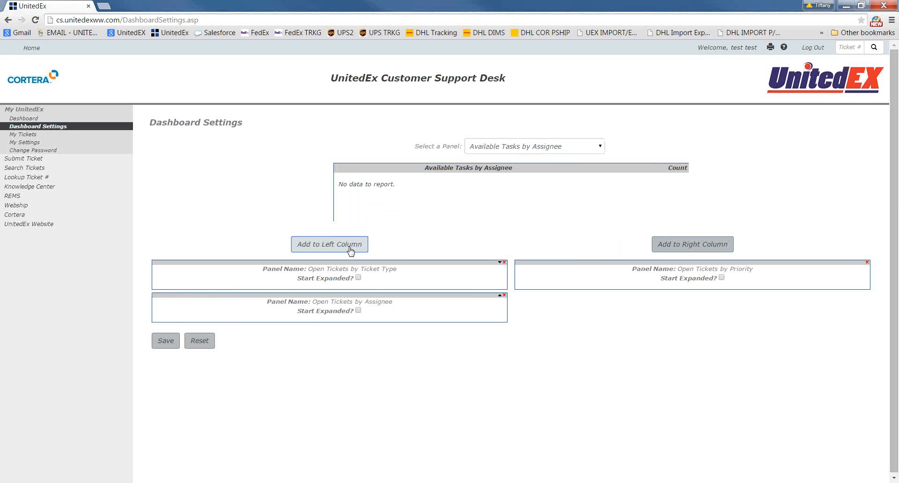
click(566, 147)
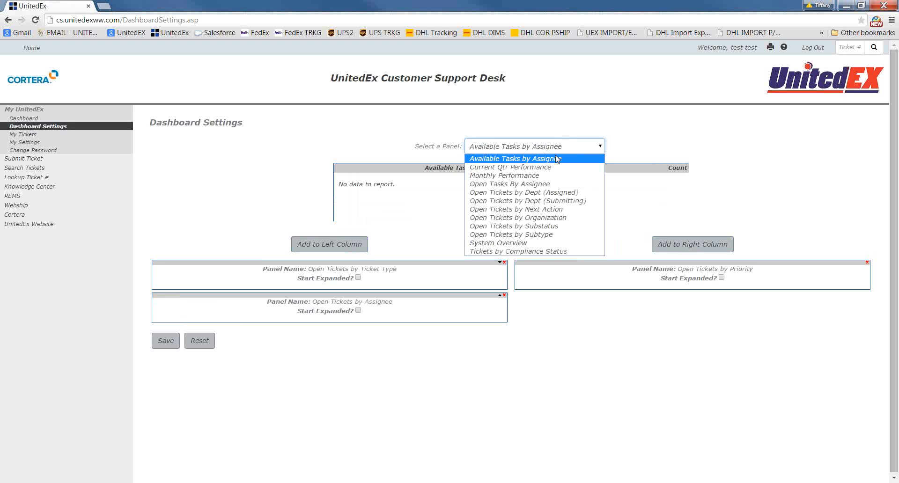
click(543, 210)
click(682, 251)
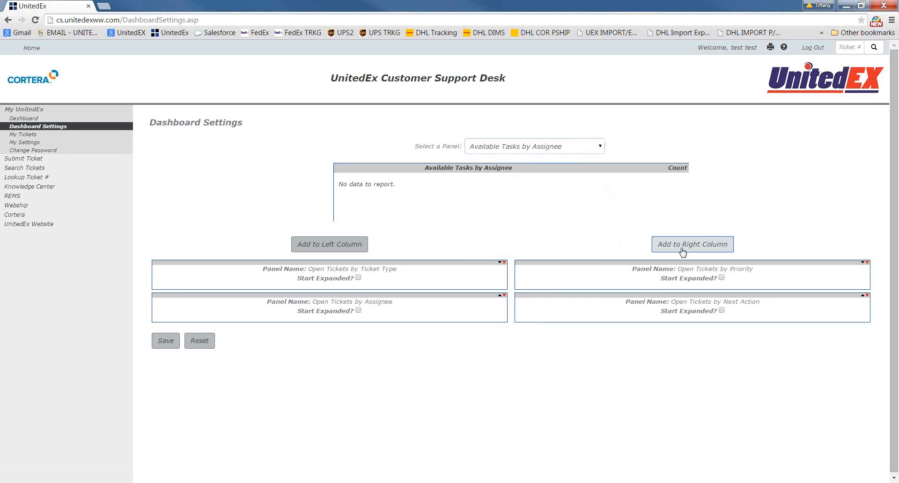
Add the System Overview panel to the left dashboard column and save the dashboard layout
click(570, 147)
click(515, 227)
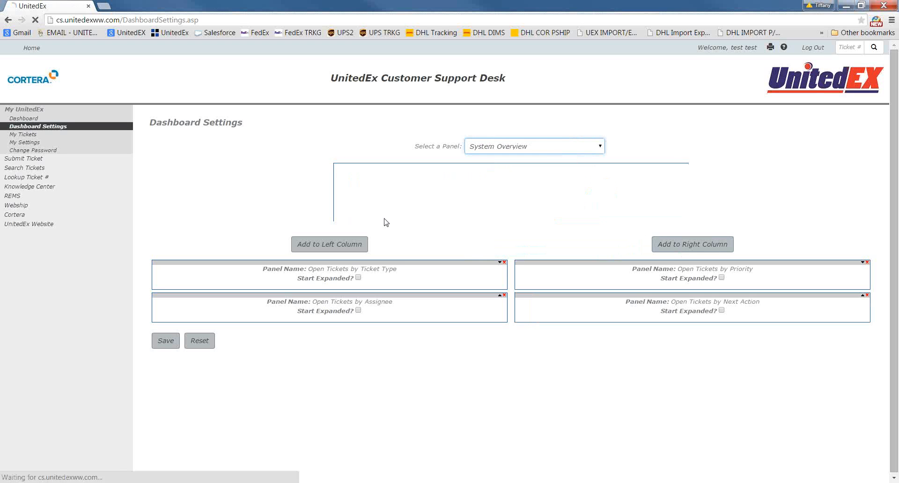
click(364, 245)
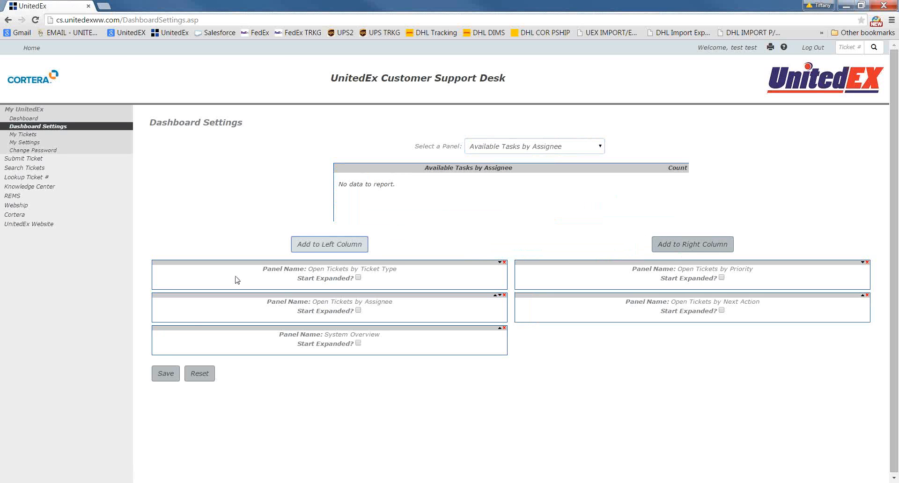
click(167, 369)
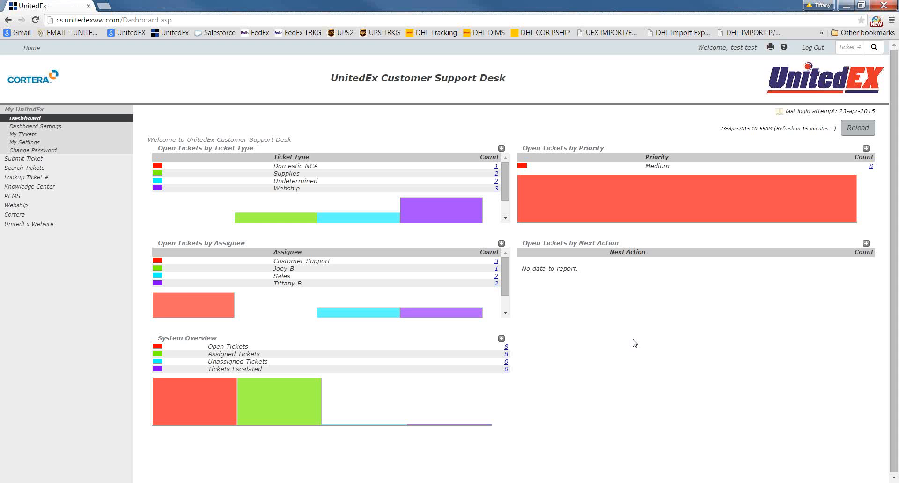
View the My Tickets page, and open the Submit Ticket form to check its Quick Pick list
click(41, 138)
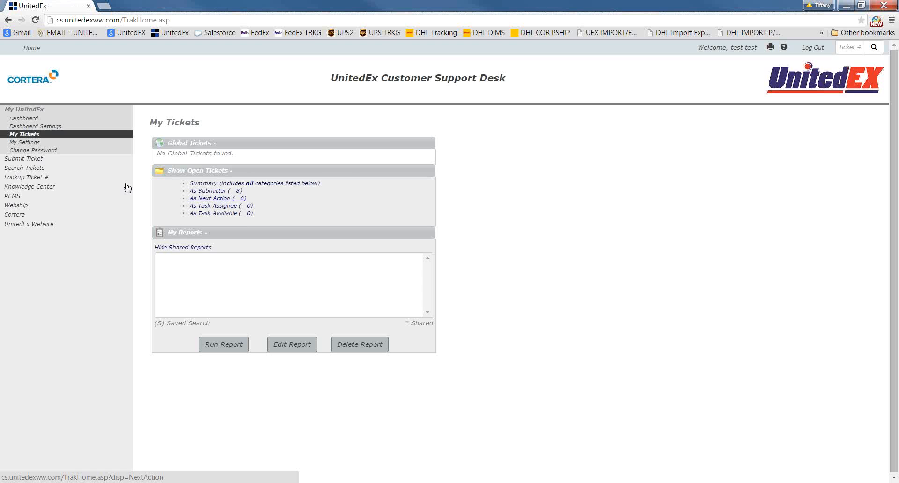
click(43, 160)
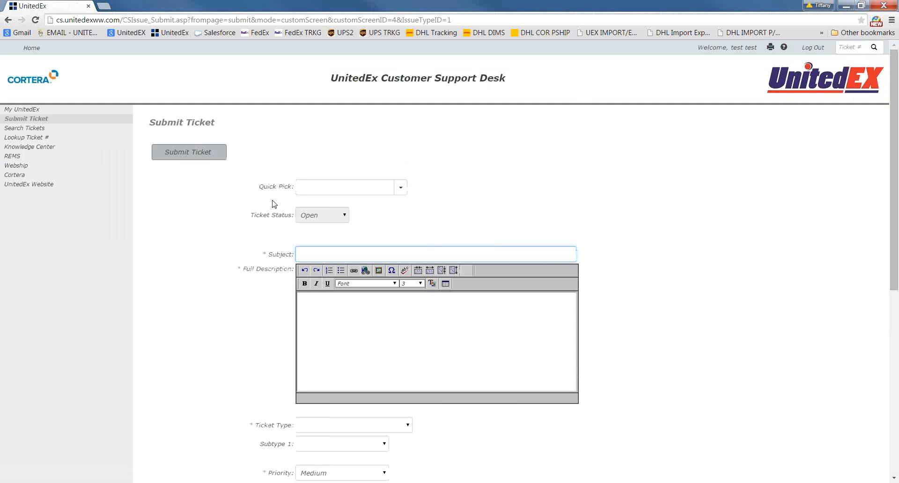
click(400, 188)
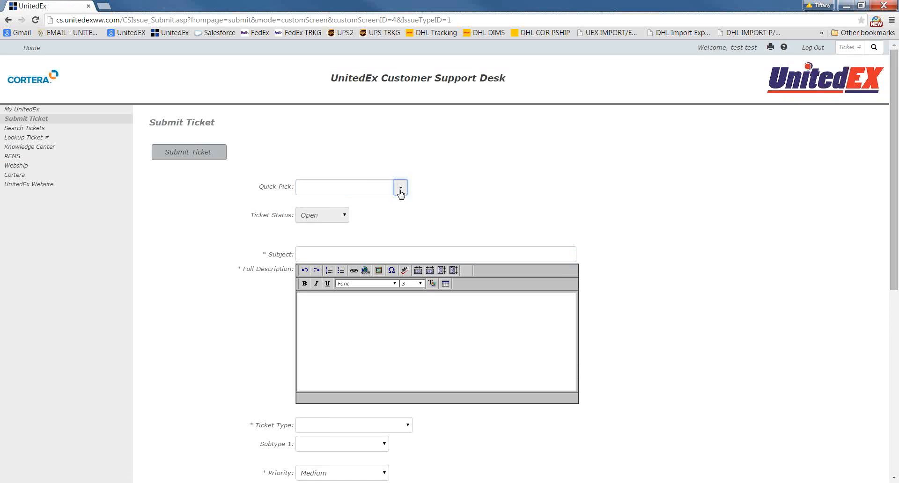
click(400, 191)
click(472, 191)
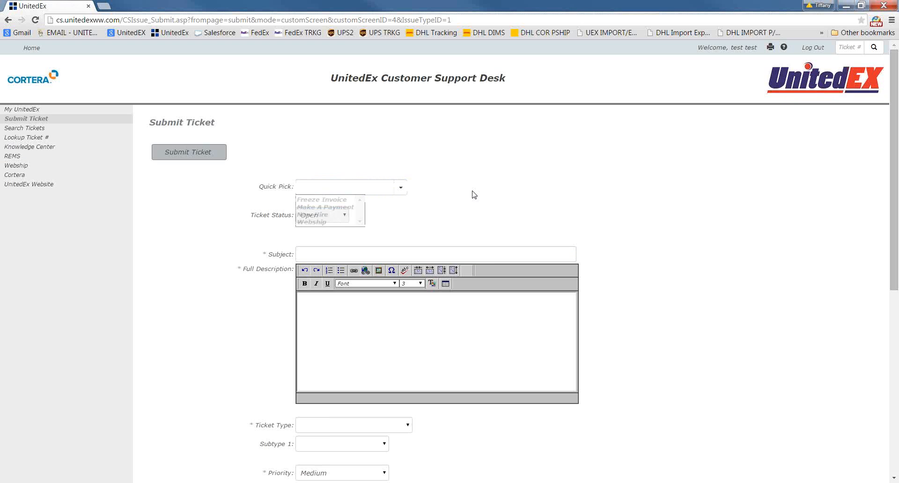
Set the new ticket's subject to Webship
click(350, 251)
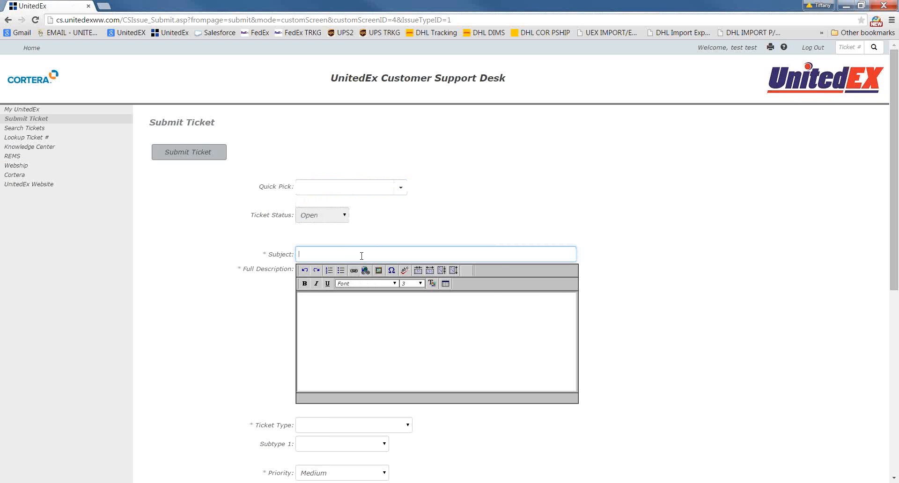
click(361, 255)
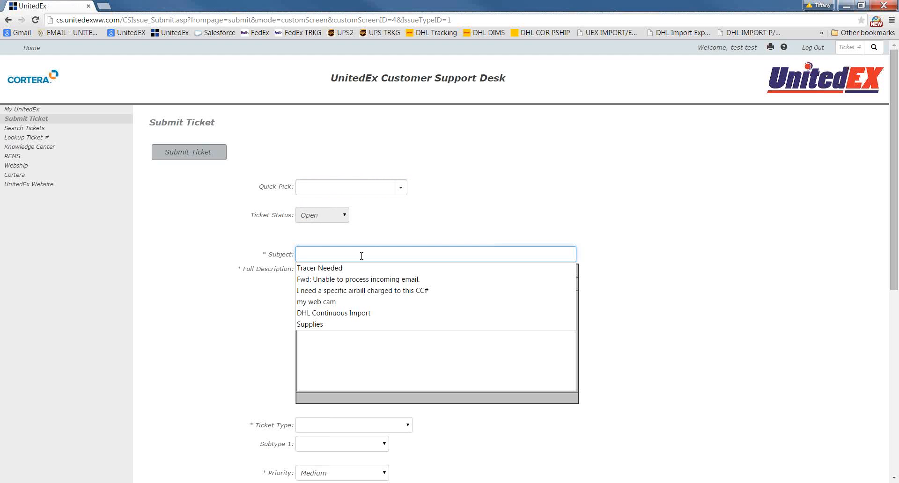
text(Webship)
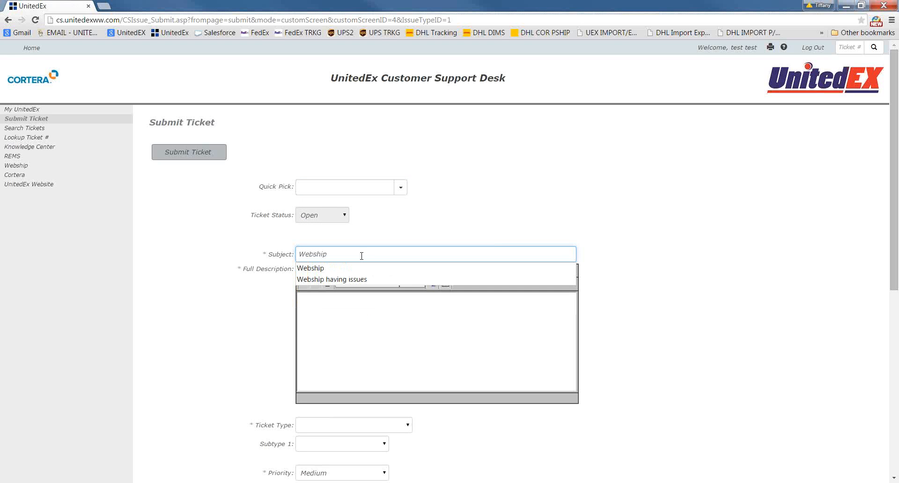
key(Return)
Begin the full description with "I get the following error message for customer" followed by the customer number and a period
click(381, 340)
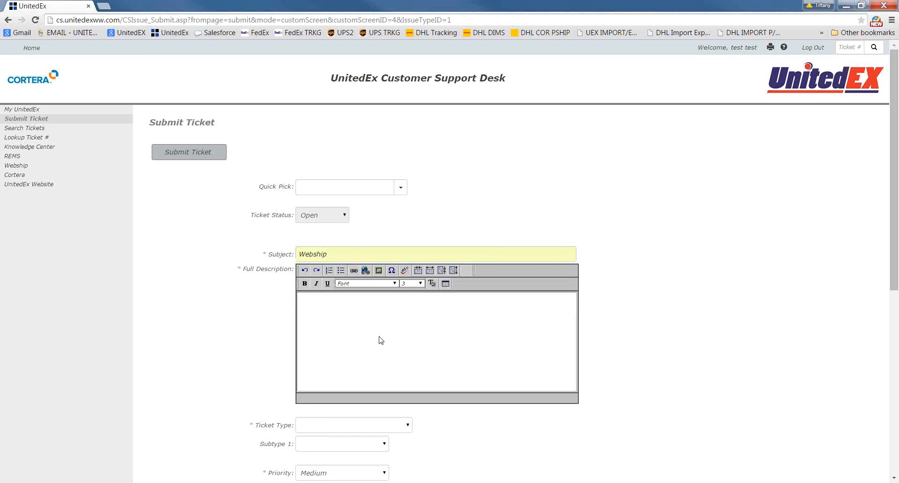
click(379, 336)
text(I get the following error )
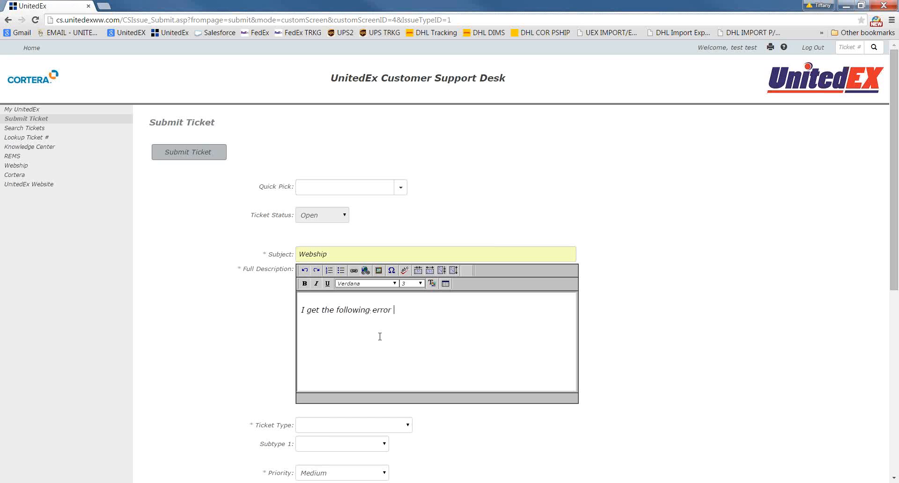
text(message for customer UAA0001)
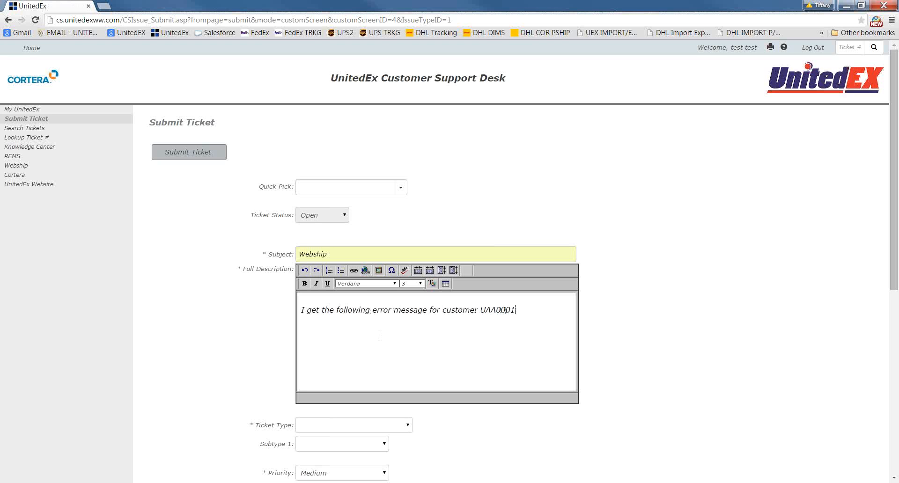
text(.)
Add a separate line reading "Runtime Error" to the full description
text(Runtom)
key(BackSpace)
key(BackSpace)
text(ime Error)
key(Return)
Finish the full description with "Review attachments for the error message and screen 1 when creating an export label."
text(R)
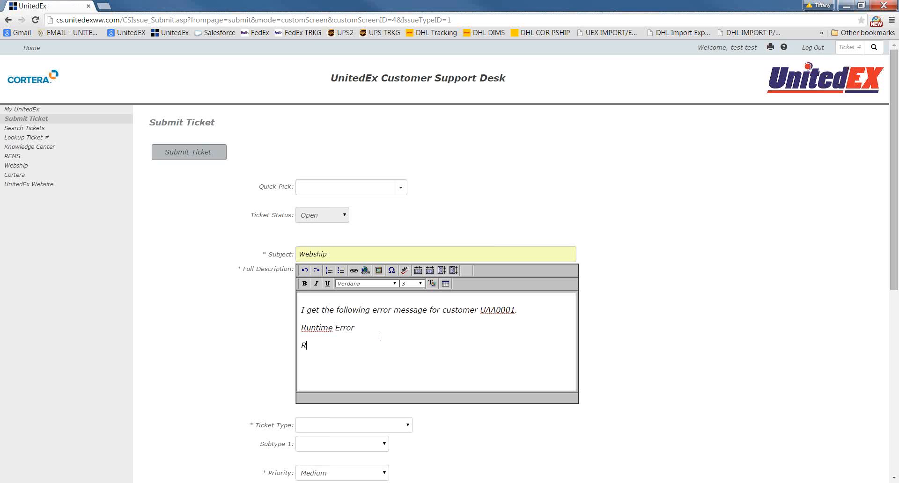
text(r)
key(BackSpace)
text(eview attachments for the ero)
key(BackSpace)
text(ror message and scree)
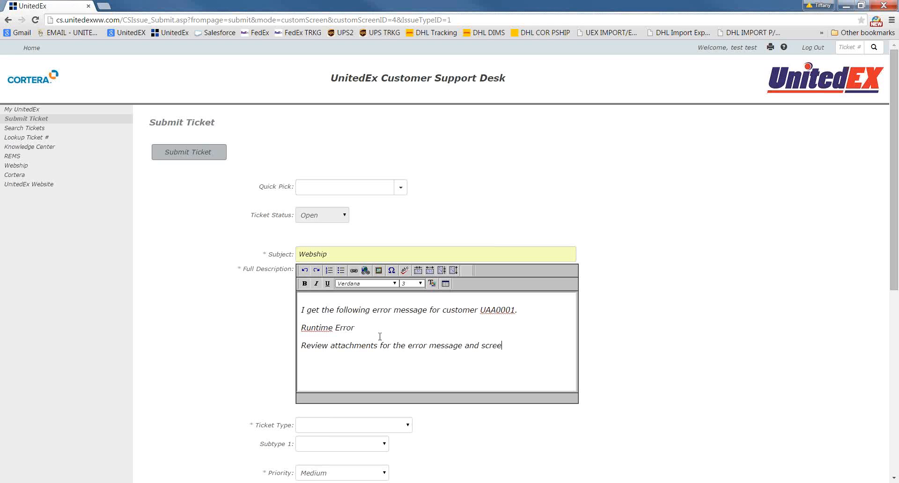
text(n 1 when creating an export label.)
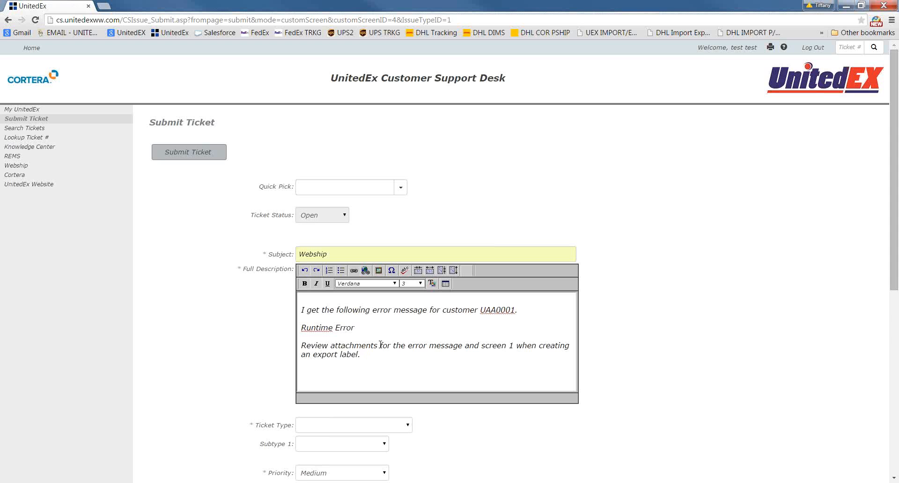
Set the ticket type to Webship and Subtype 1 to Error Message
scroll(380, 345, down, 2)
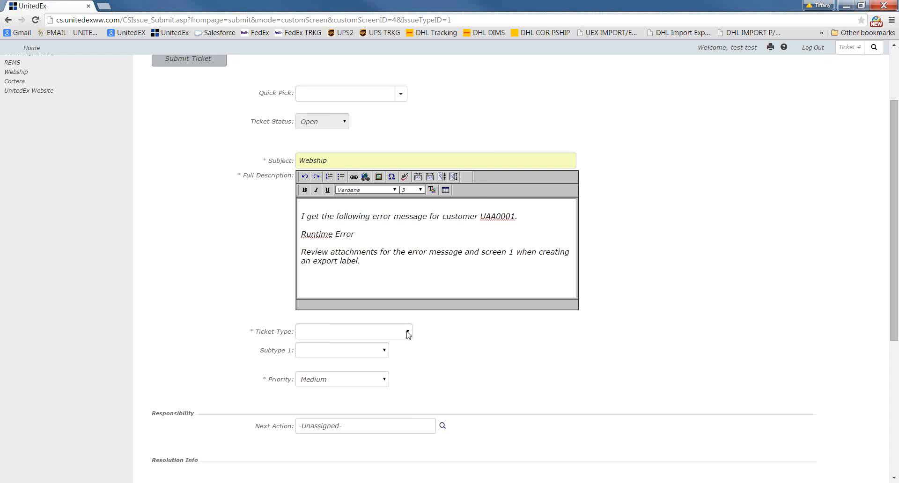
click(408, 334)
scroll(369, 252, down, 10)
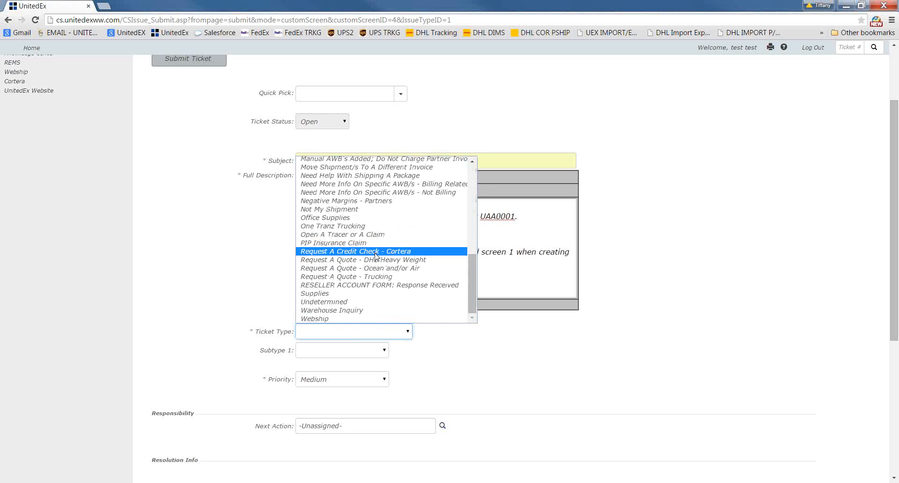
click(334, 320)
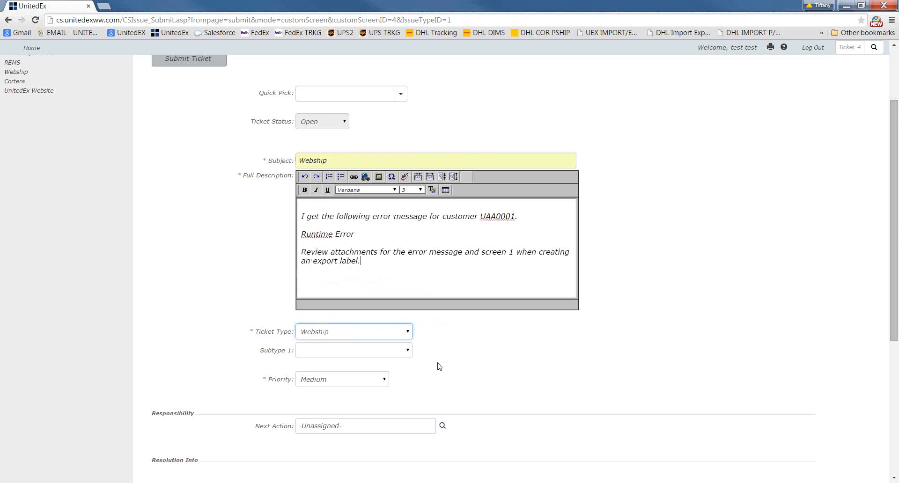
click(409, 350)
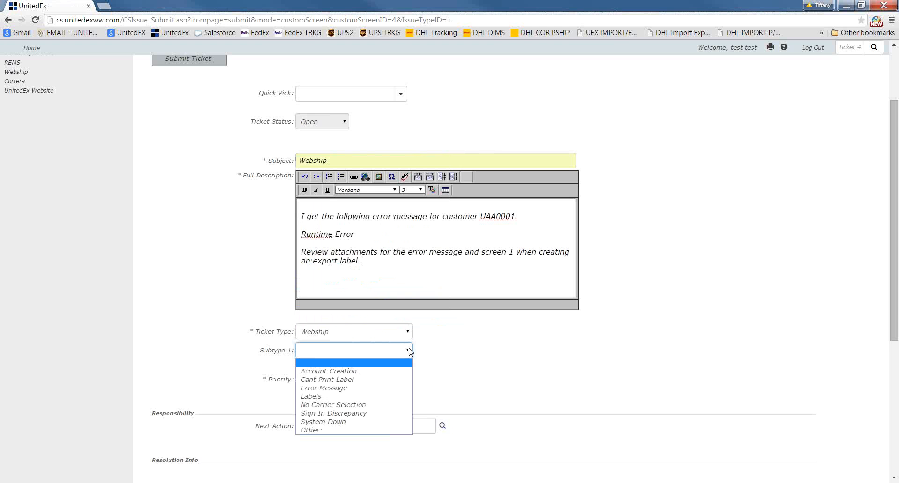
click(349, 392)
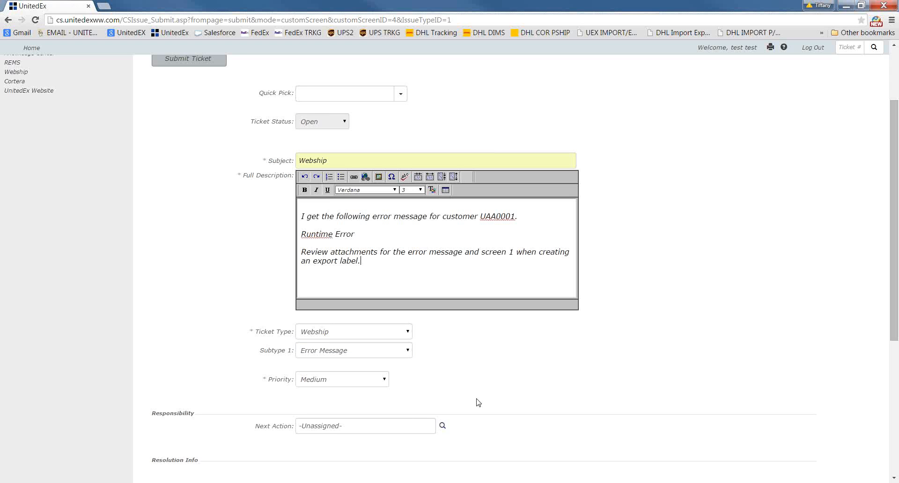
scroll(489, 369, down, 2)
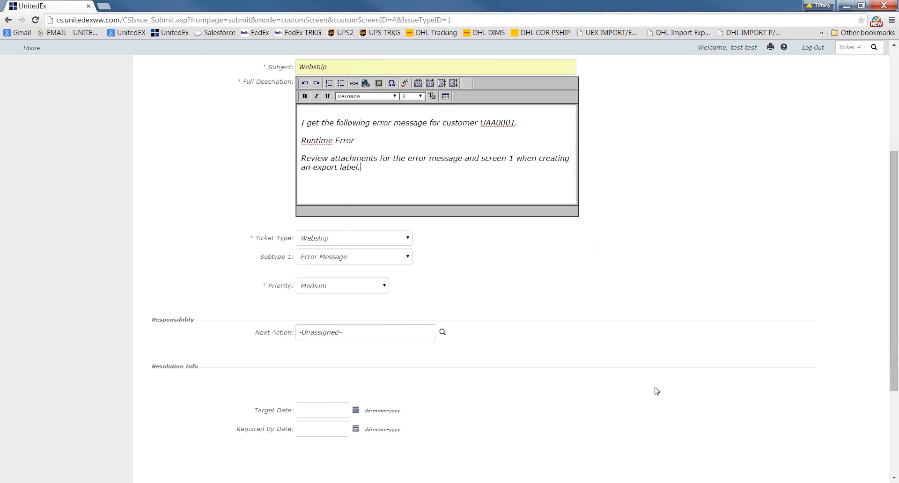
Choose to include attachments with the Webship ticket and submit it
scroll(656, 390, down, 2)
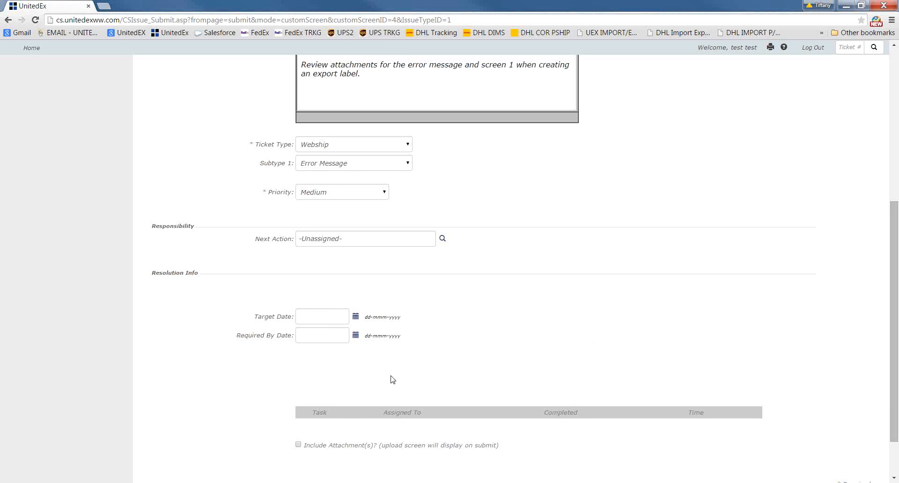
click(298, 445)
scroll(299, 446, down, 1)
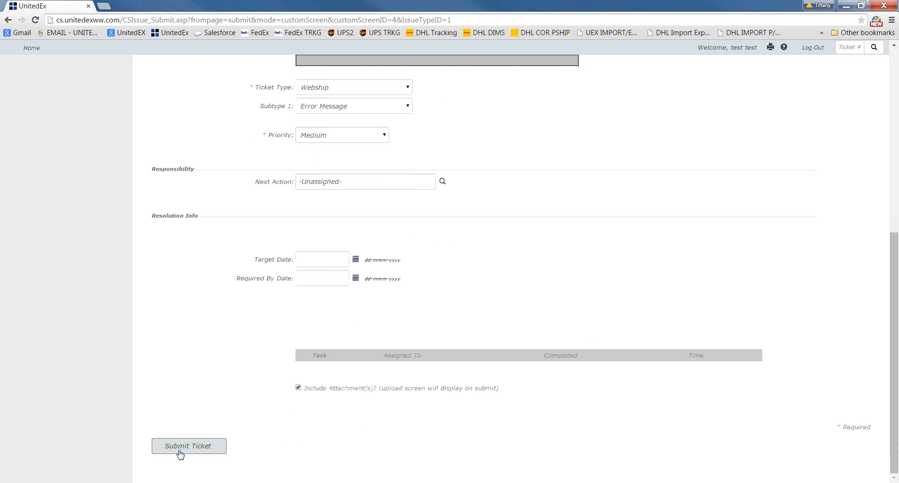
click(177, 452)
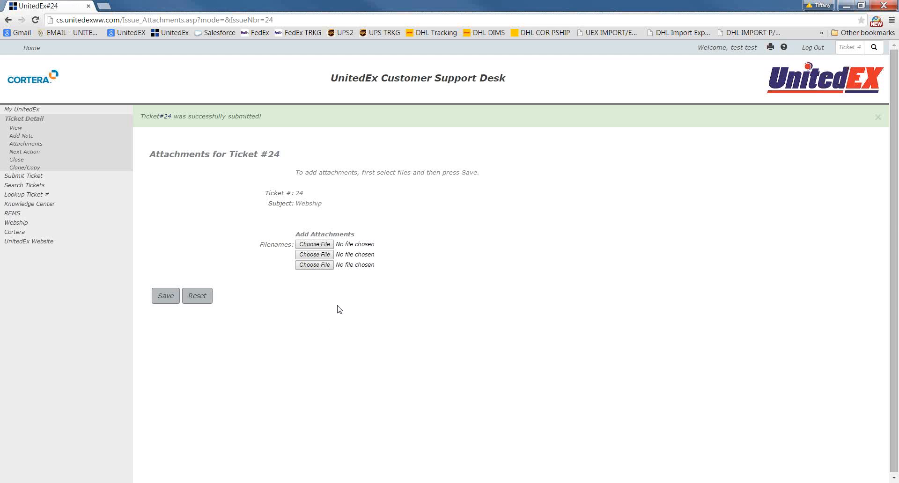
Attach the files "webship error message" and "screen 1 from webship export page" to the submitted ticket and save them
click(322, 247)
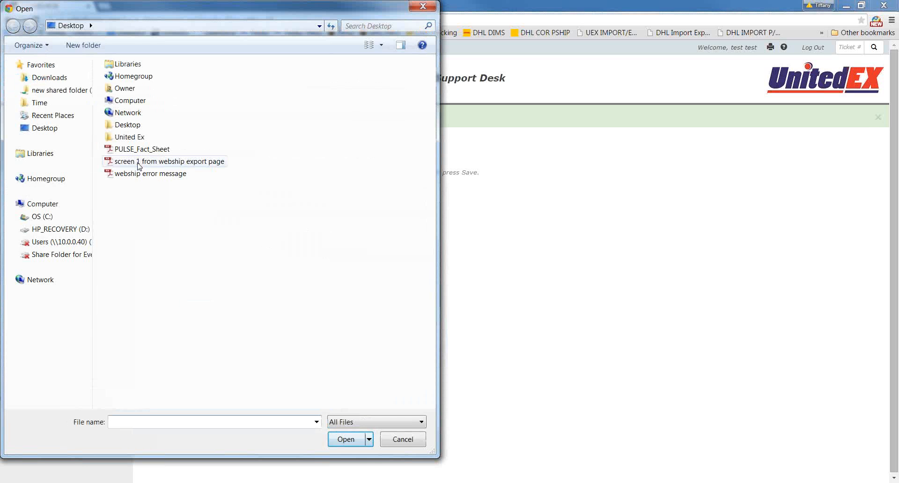
click(150, 173)
click(346, 439)
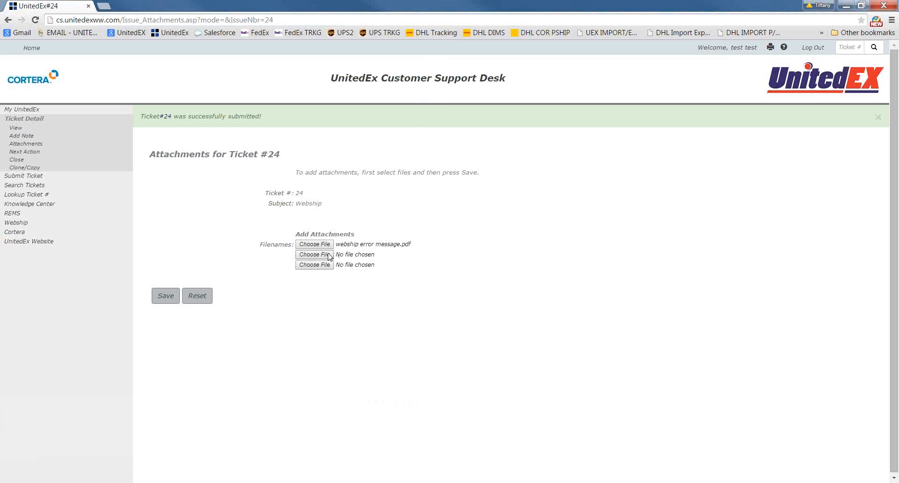
click(328, 256)
click(139, 163)
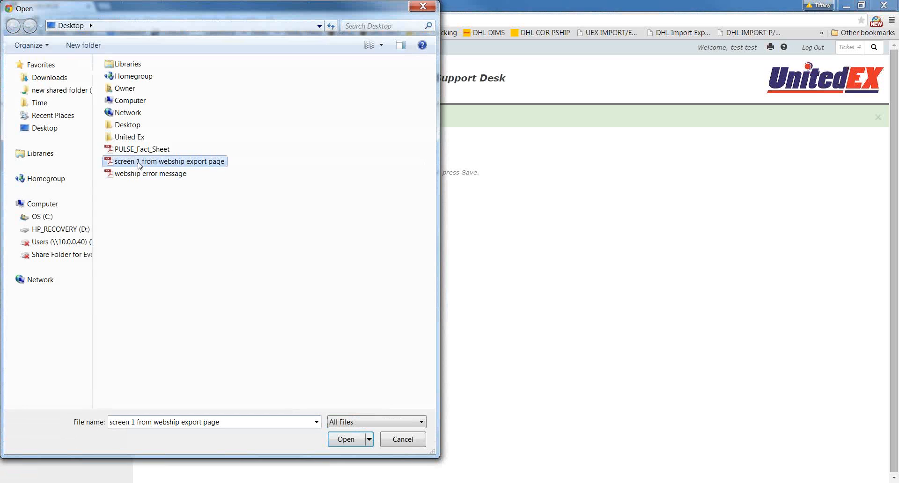
click(345, 439)
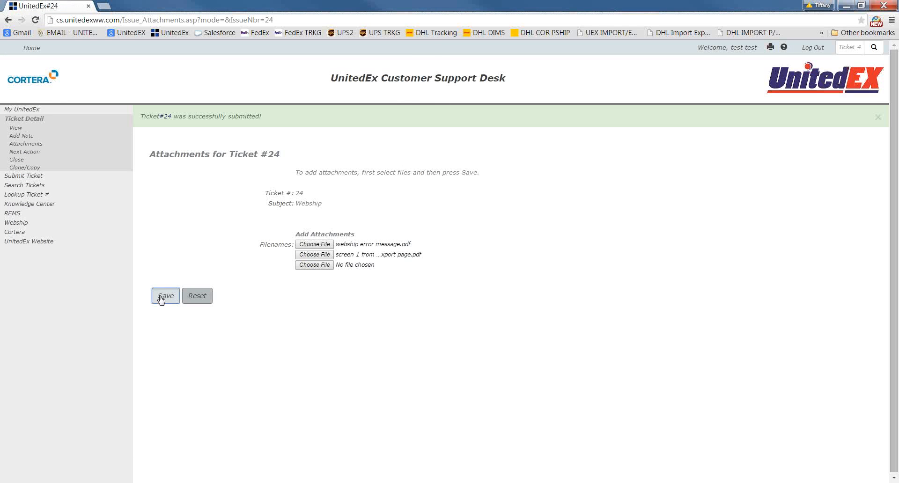
click(161, 298)
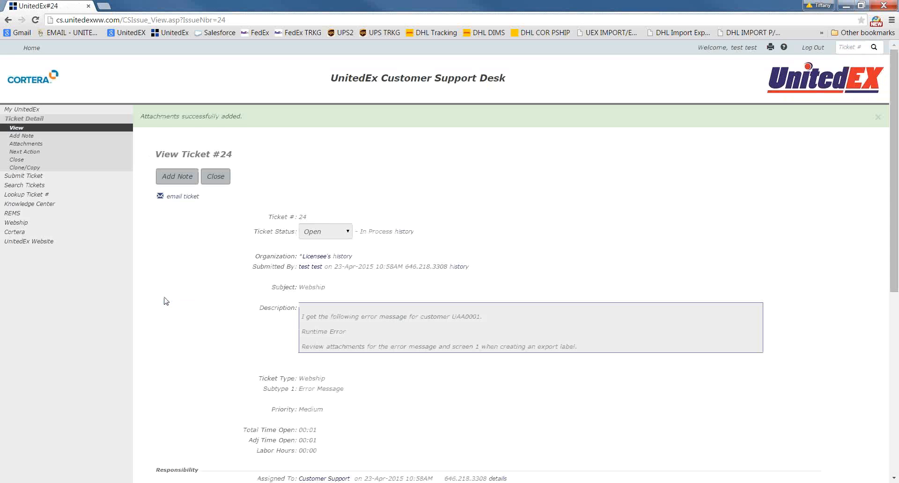
Add the note "please update" to the Webship ticket and save the update
drag(243, 116, 234, 153)
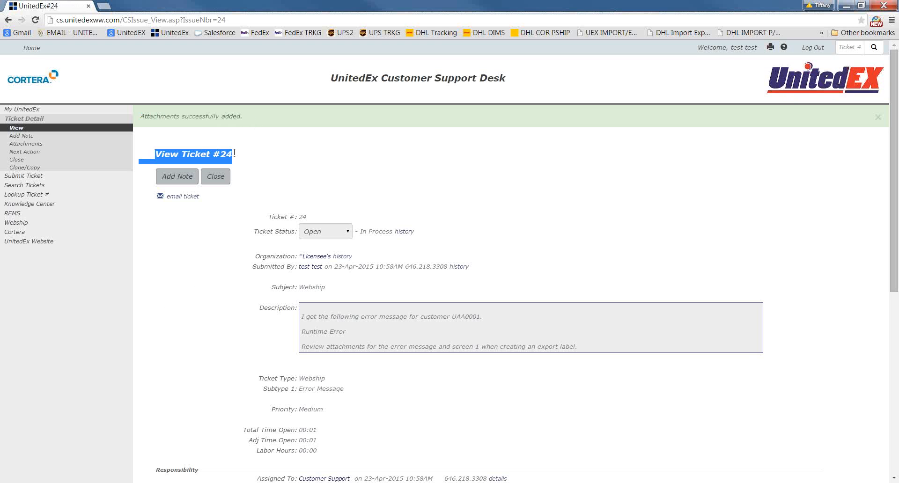
click(298, 159)
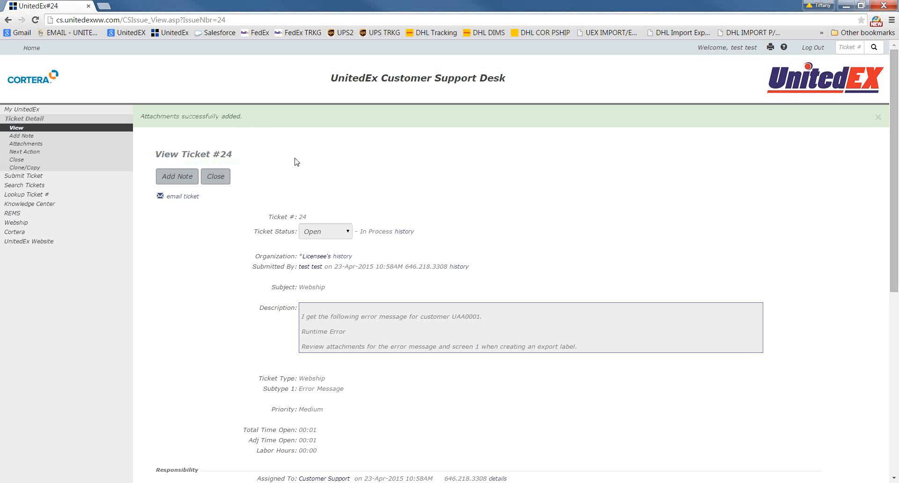
click(176, 176)
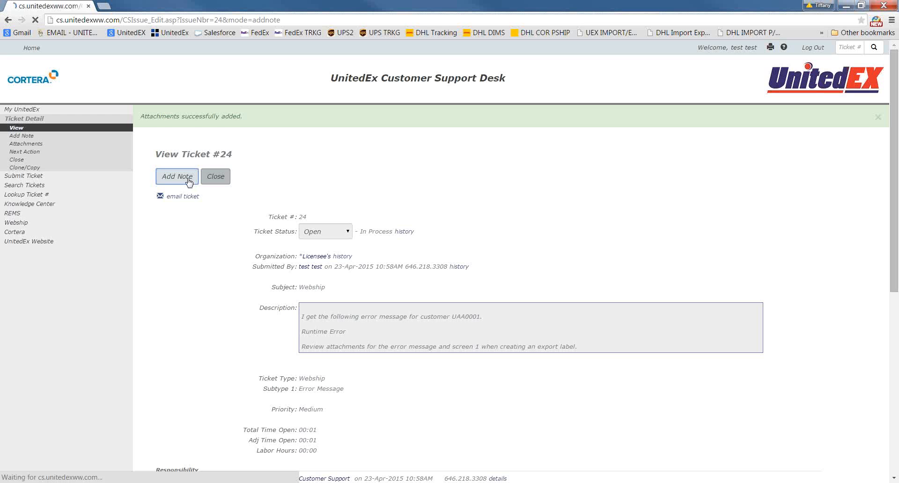
text(pl)
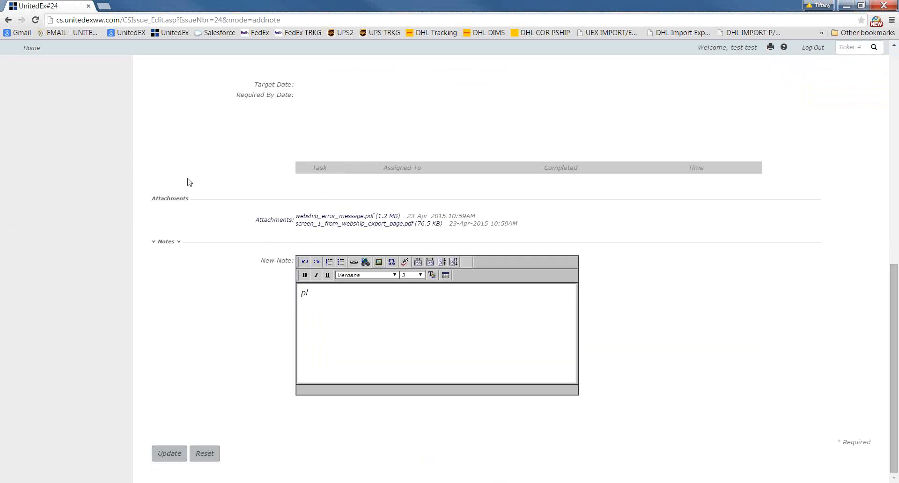
text(easer)
key(BackSpace)
key(BackSpace)
text(update)
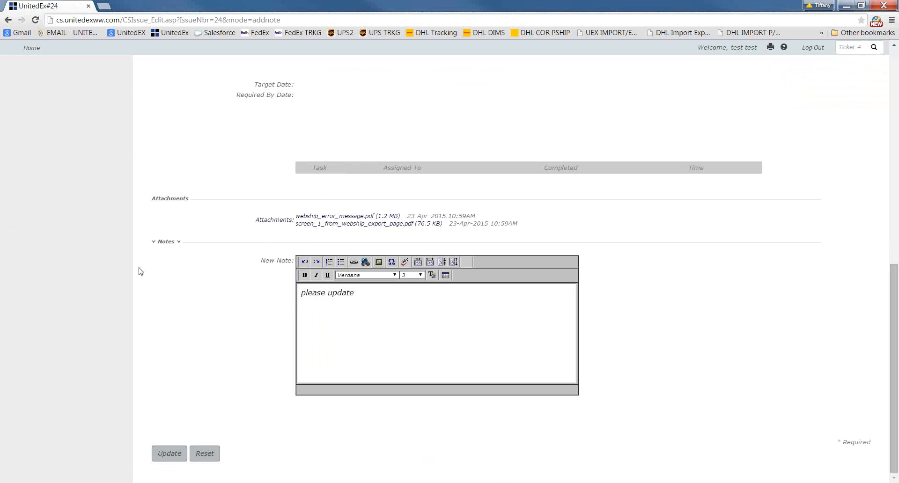
click(178, 453)
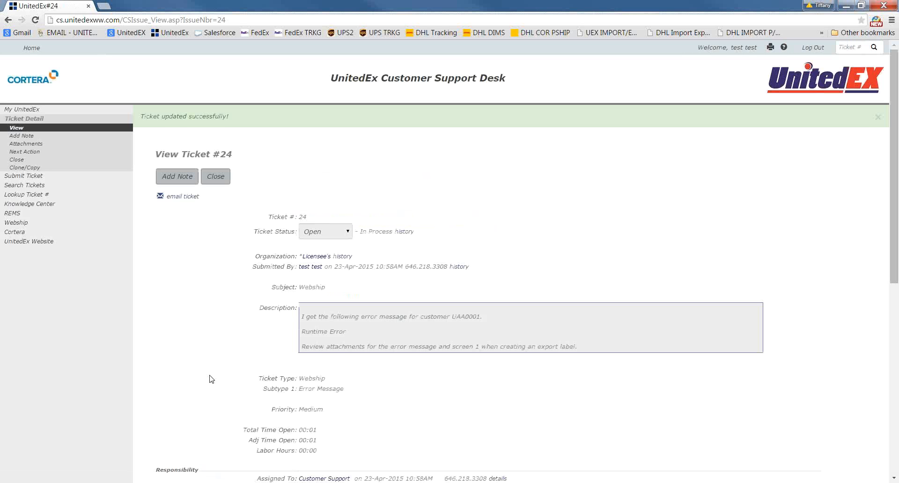
Examine the new entry in the ticket's notes, including its author, date and time, and text
scroll(210, 379, down, 1)
scroll(212, 378, down, 7)
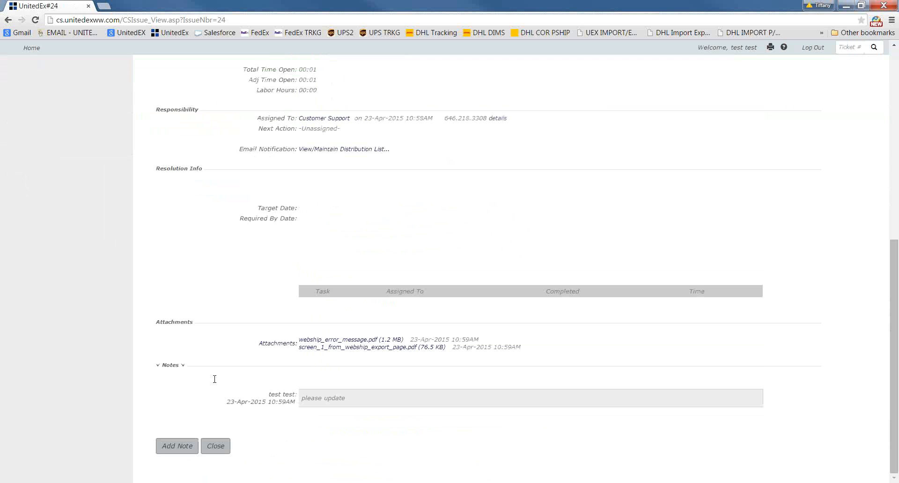
drag(270, 393, 294, 395)
drag(226, 402, 295, 402)
drag(365, 405, 300, 399)
click(189, 397)
scroll(190, 396, up, 8)
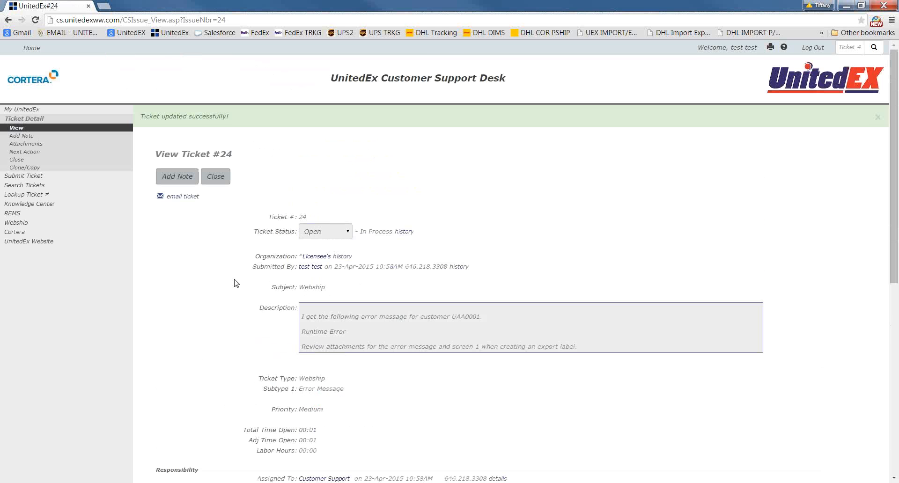
Start an email of the ticket with private notes, enter the recipient's e-mail address and include the attachments
click(192, 197)
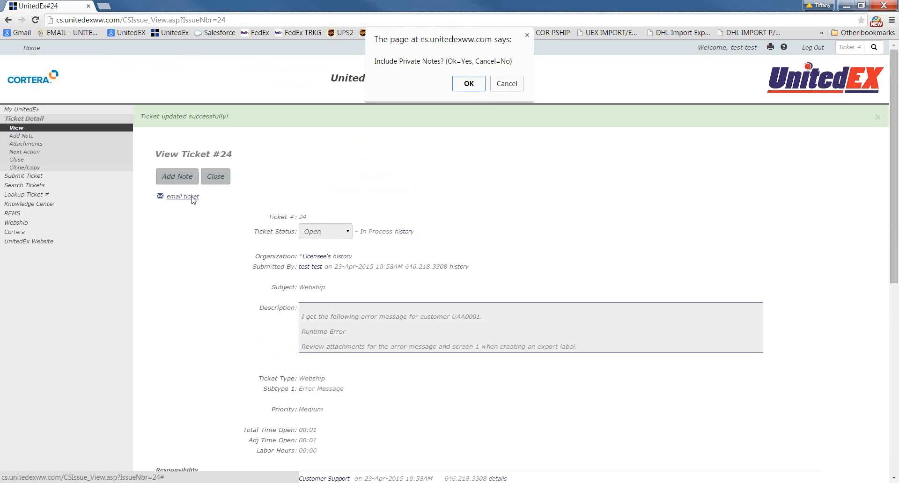
click(472, 86)
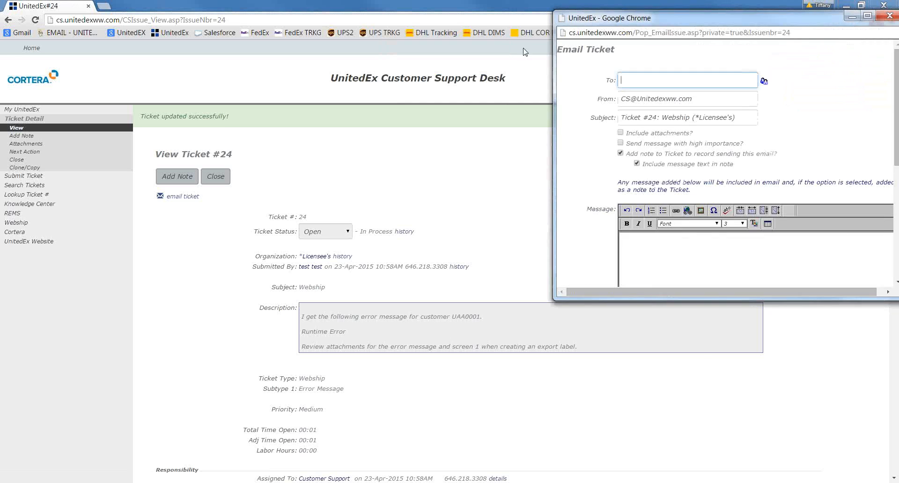
click(430, 133)
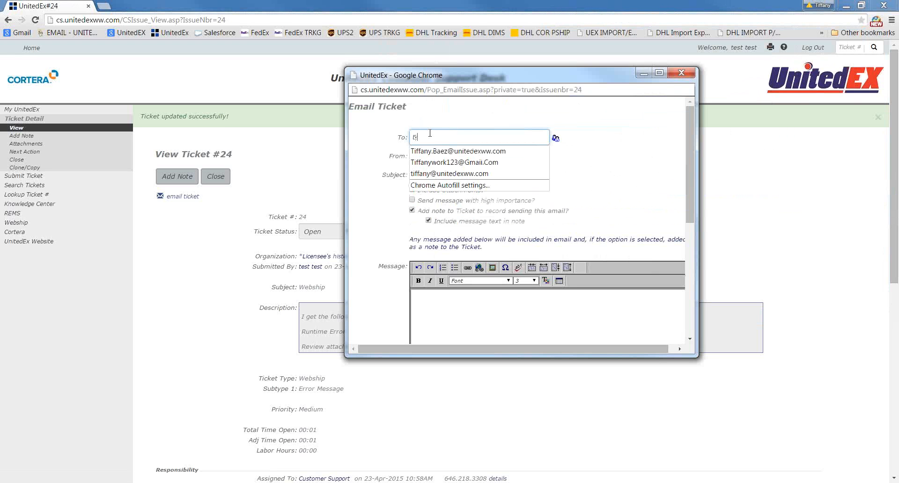
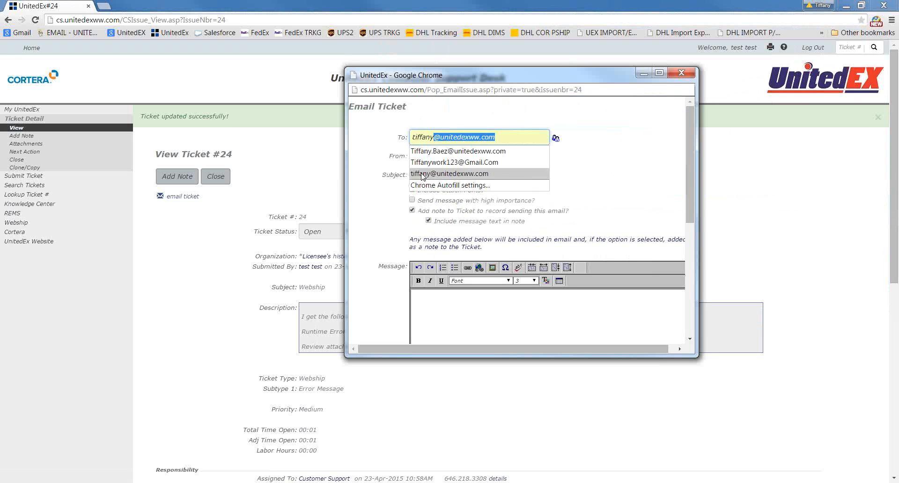
click(423, 174)
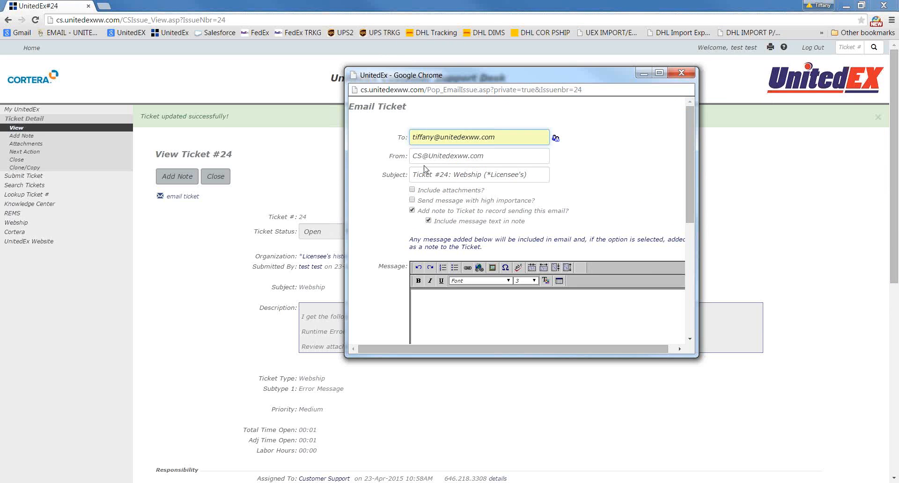
click(412, 190)
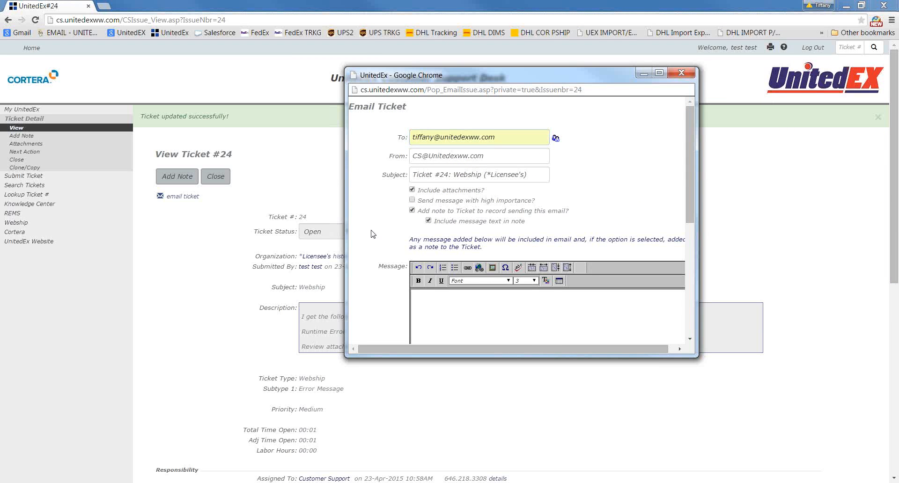
Write the message "copy of ticket submitted in regards to webship and customer" followed by the customer number and a period, and send the email
scroll(371, 234, down, 2)
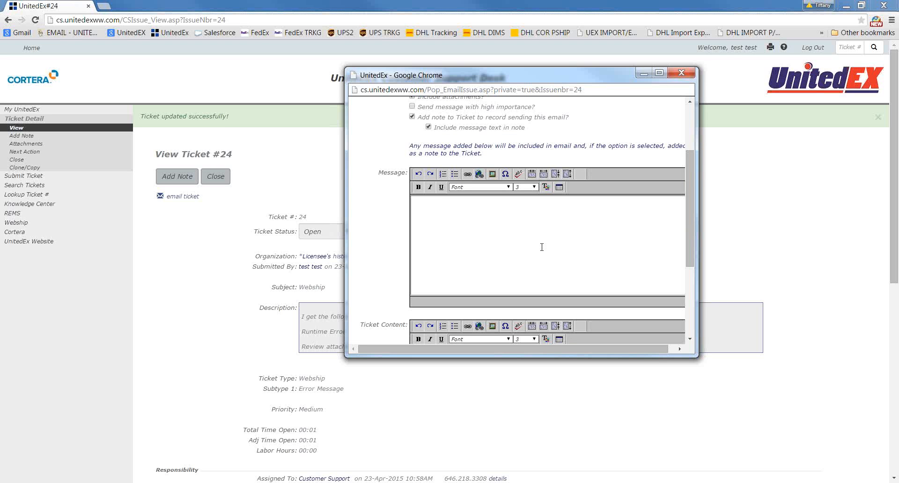
text(copy of ticket submi)
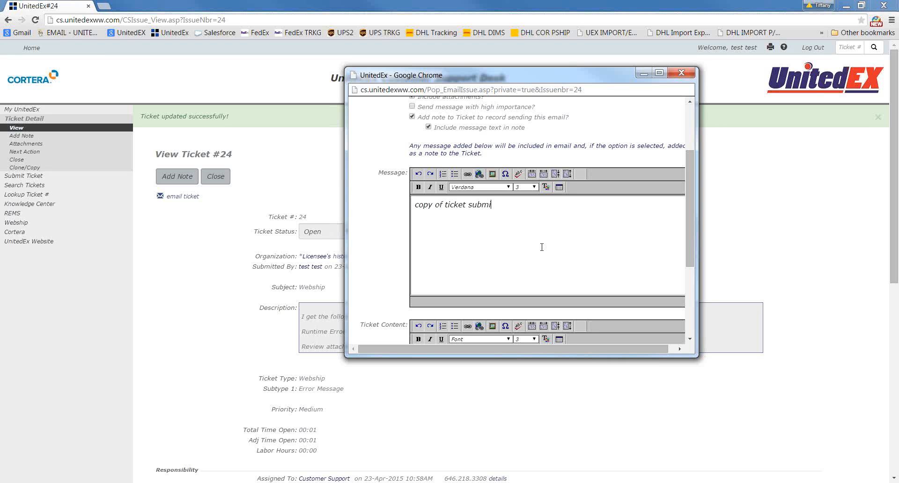
text(tted in regards to webship a)
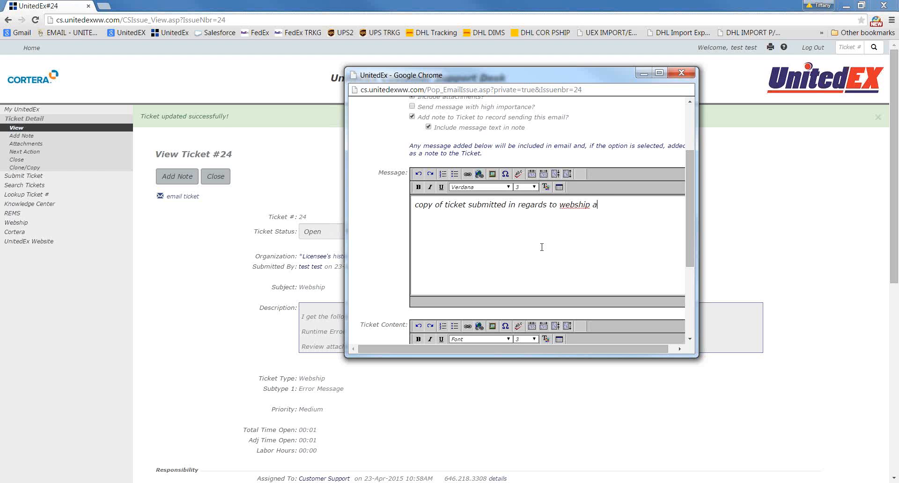
text(nd customer)
text(UAA00001.)
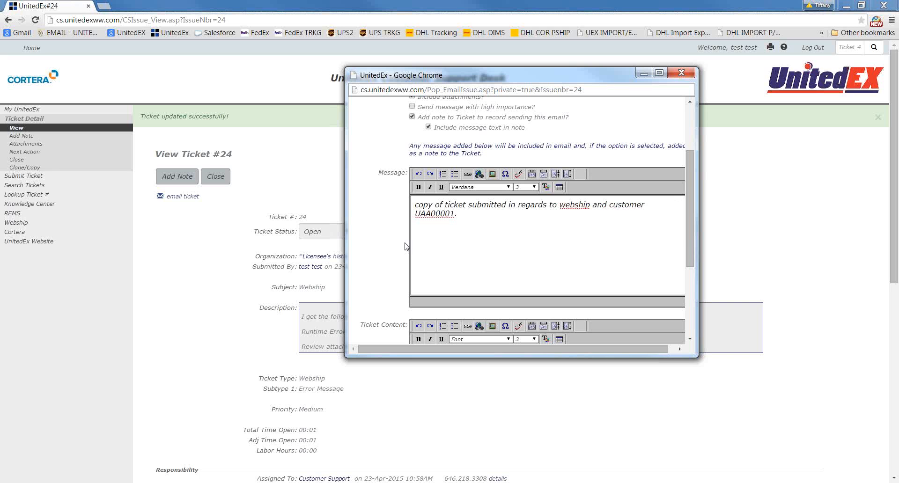
scroll(373, 278, down, 3)
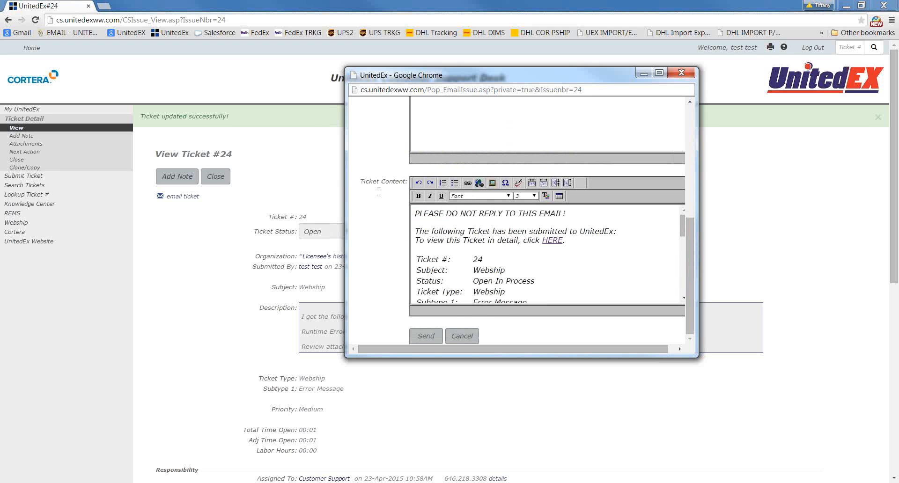
click(426, 336)
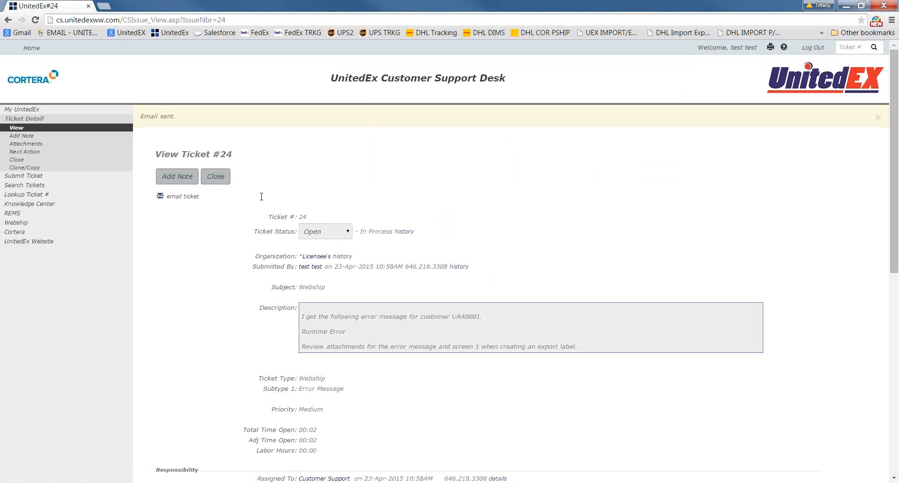
Examine the email confirmation and the ticket note recording the emailed copy, including its author, time, recipient and message
drag(176, 117, 143, 115)
scroll(252, 303, down, 8)
scroll(252, 303, down, 1)
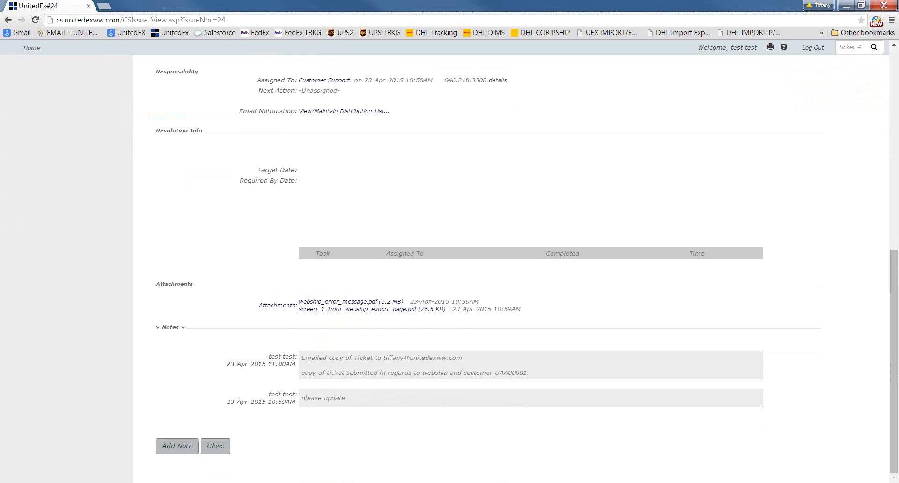
drag(269, 357, 297, 358)
drag(227, 364, 463, 360)
drag(302, 374, 540, 378)
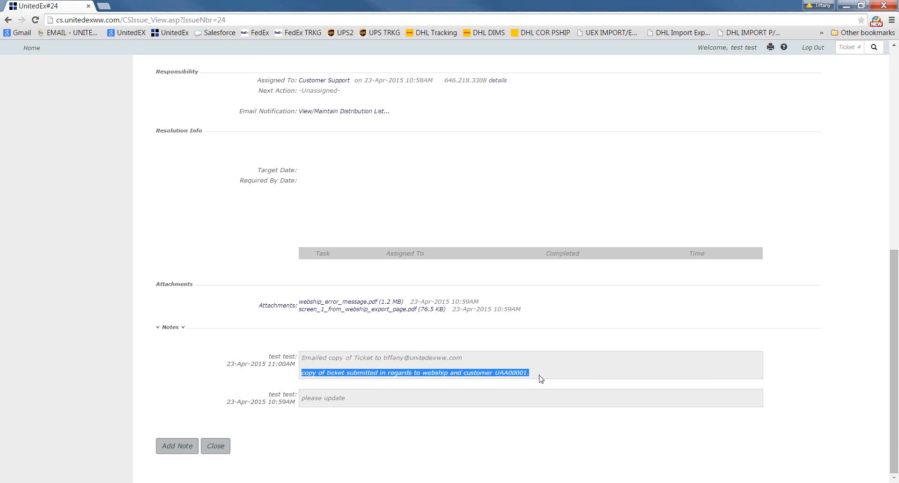
click(539, 376)
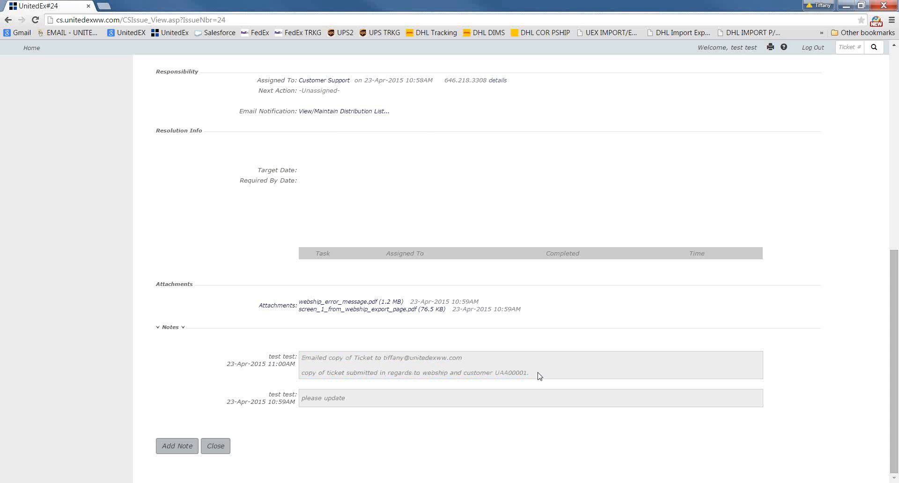
Add the file PULSE_Fact_Sheet from the Desktop as a further attachment to the Webship ticket and save it
scroll(539, 376, up, 10)
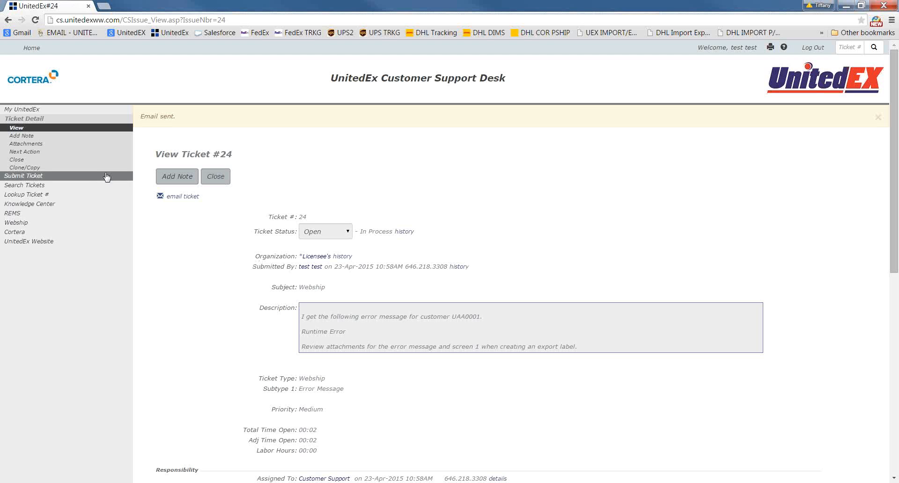
click(80, 144)
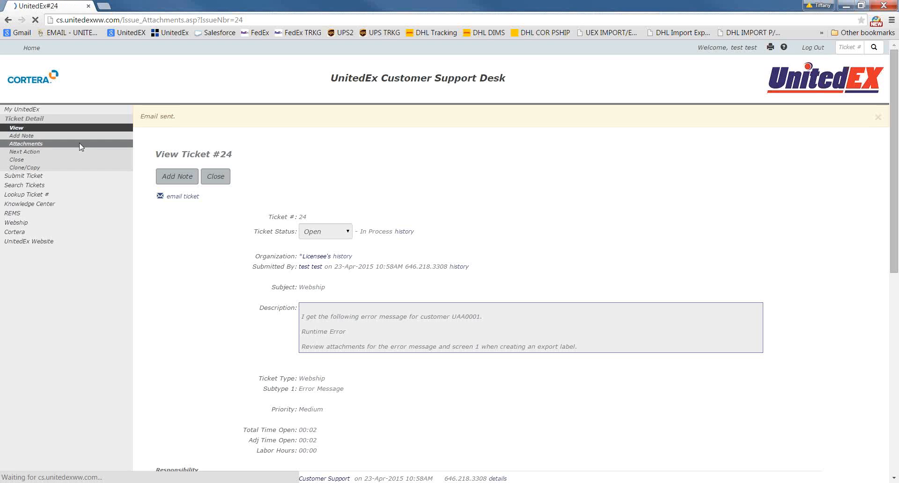
click(328, 235)
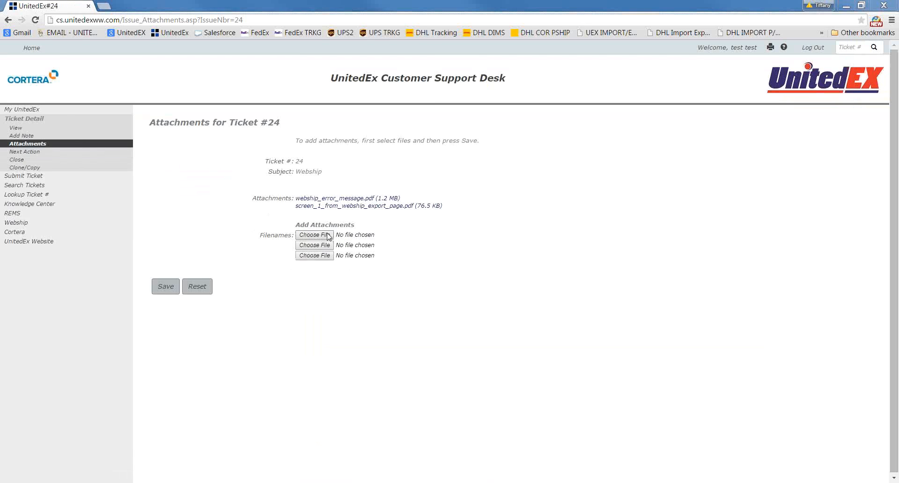
click(149, 154)
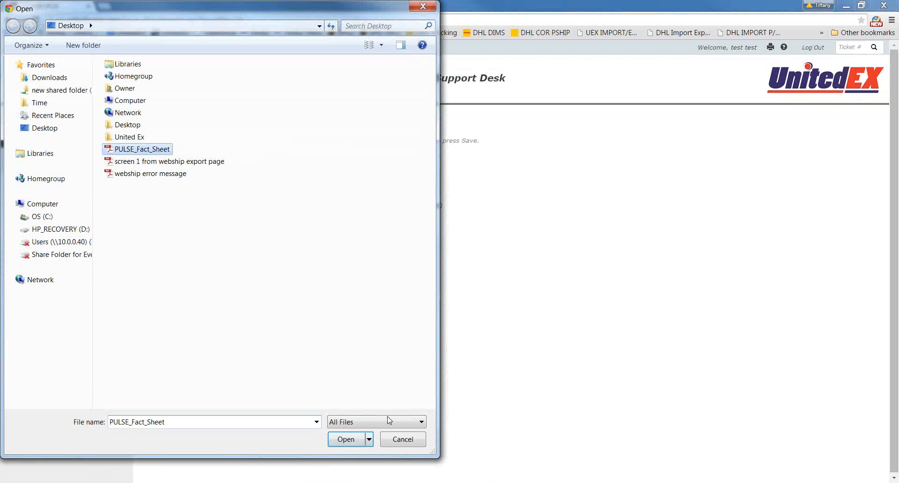
click(346, 439)
click(171, 293)
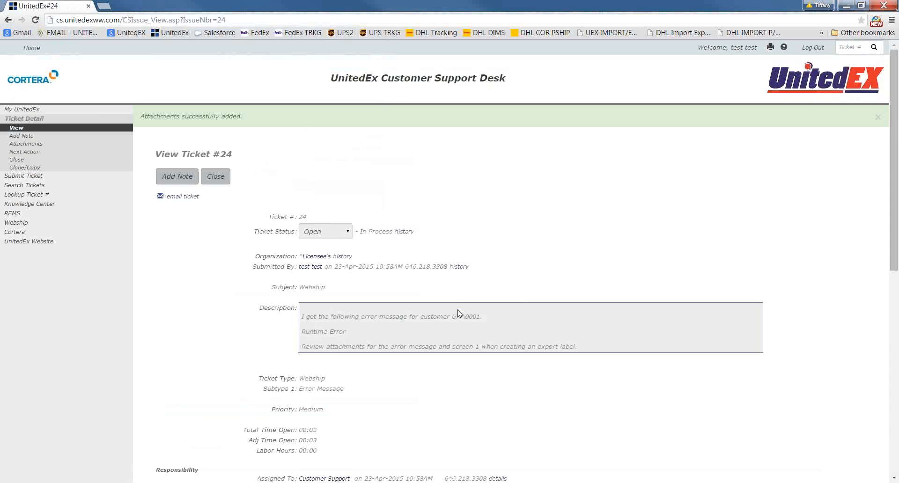
Examine the PULSE_Fact_Sheet.pdf entry in the ticket's list of attachments, including its size, date and time
scroll(461, 307, down, 8)
scroll(457, 313, down, 3)
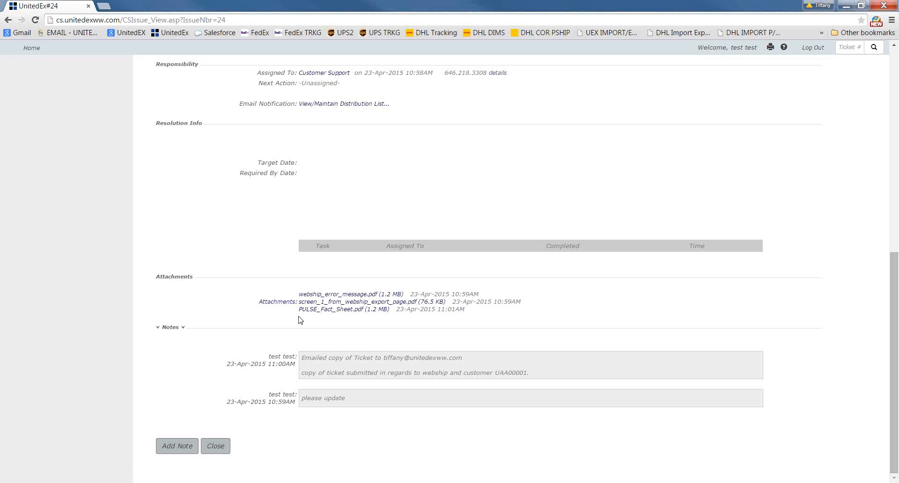
drag(298, 309, 474, 309)
click(474, 309)
Examine the ticket's Total Time Open and its email notification distribution list entry under Responsibility
scroll(440, 337, up, 7)
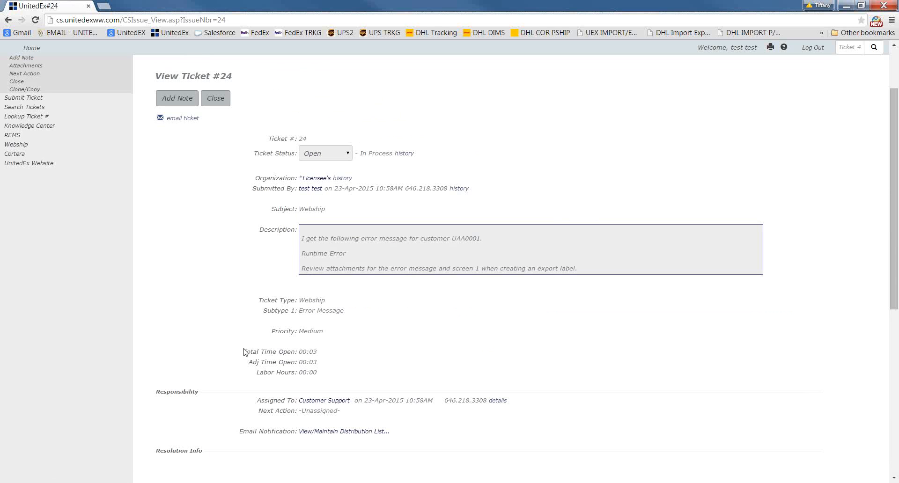
drag(244, 352, 319, 351)
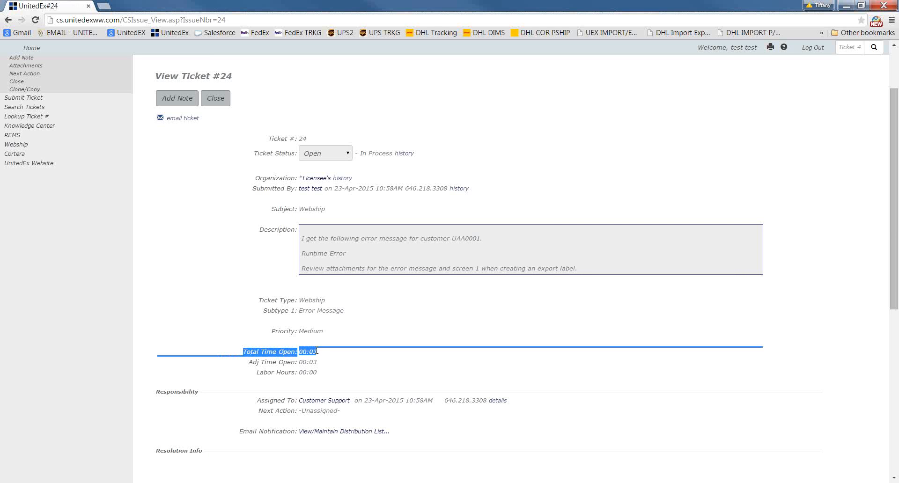
click(320, 357)
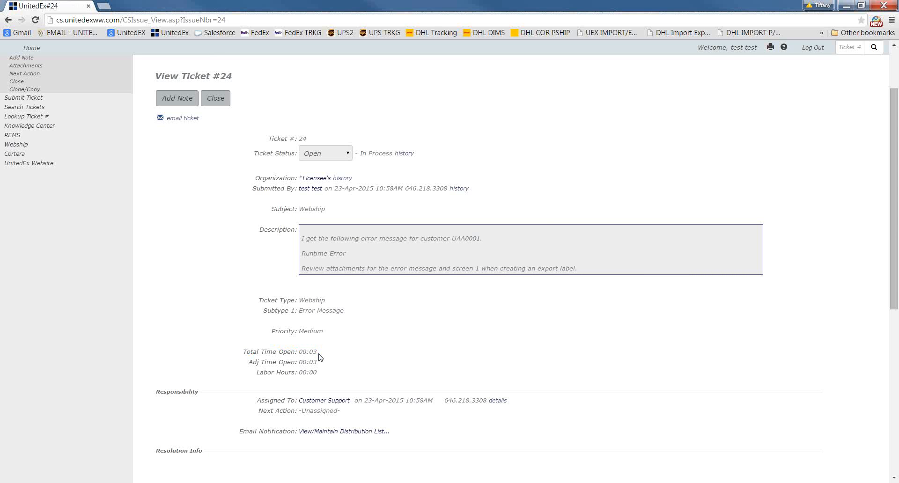
scroll(320, 358, down, 3)
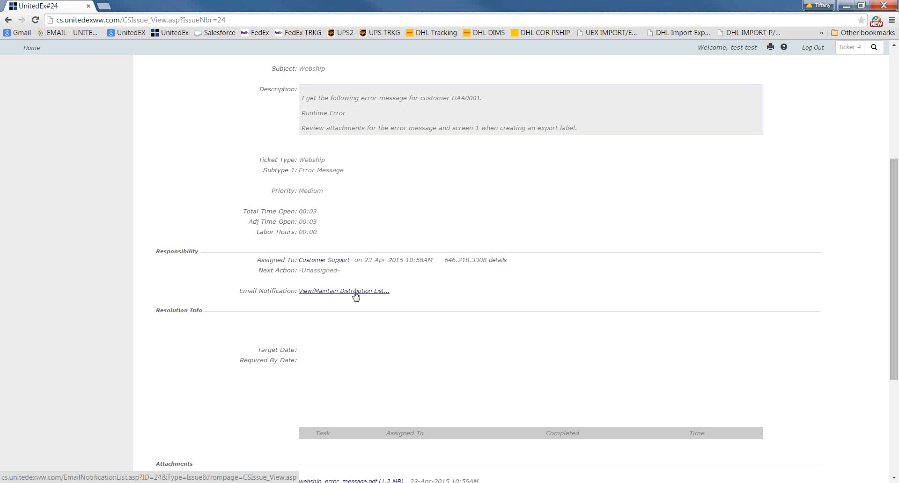
scroll(366, 323, down, 4)
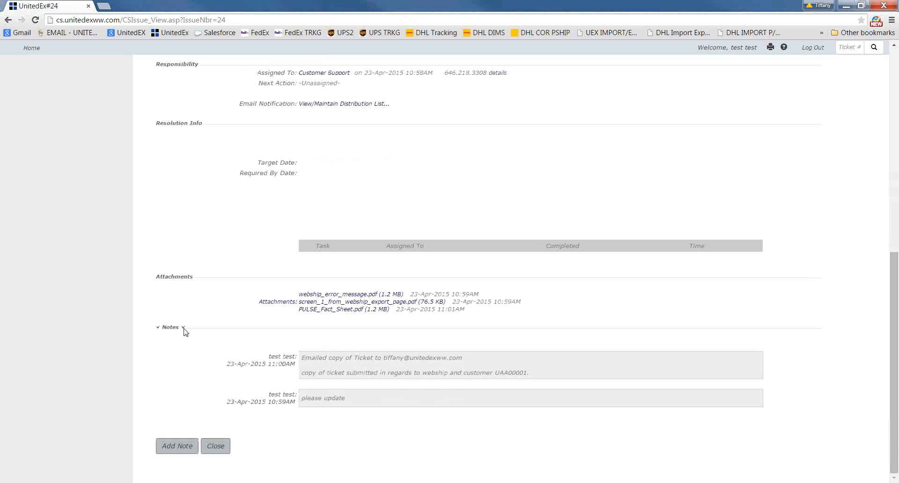
Collapse the ticket's Notes section and expand it again to read the entries
click(184, 328)
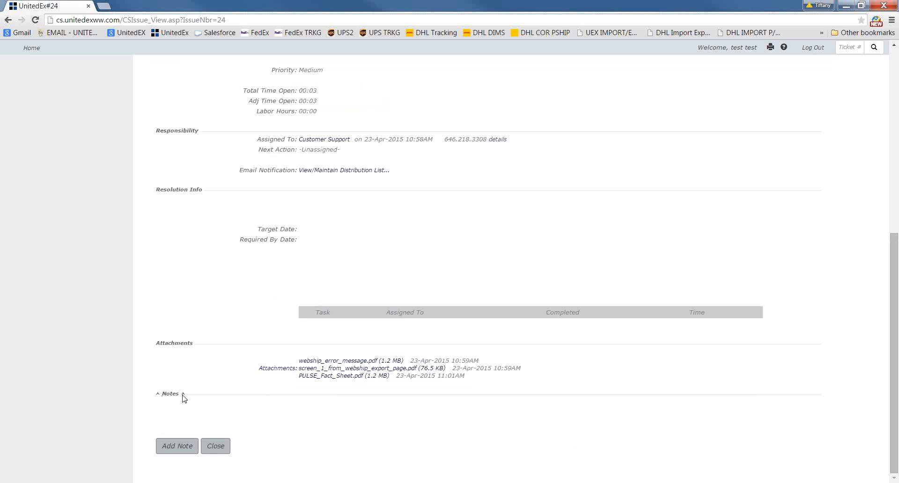
click(183, 396)
scroll(392, 401, down, 2)
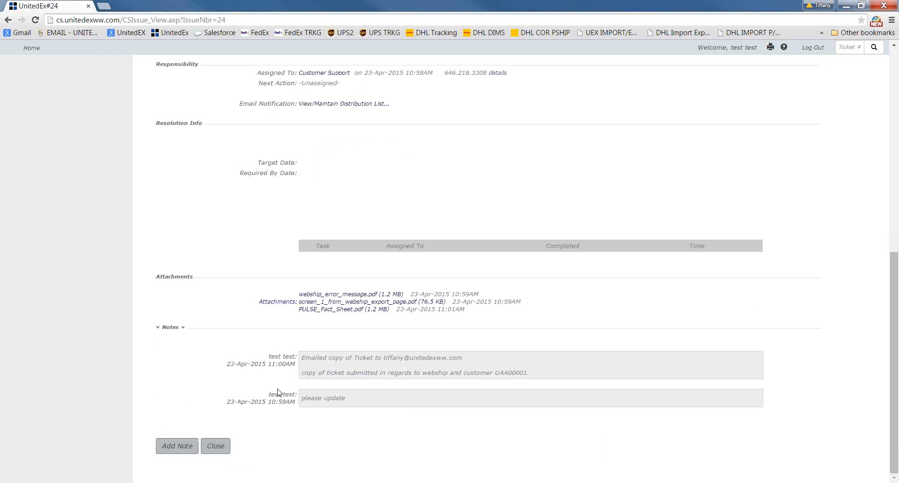
Look up ticket 24 directly by its ticket number
scroll(311, 370, up, 9)
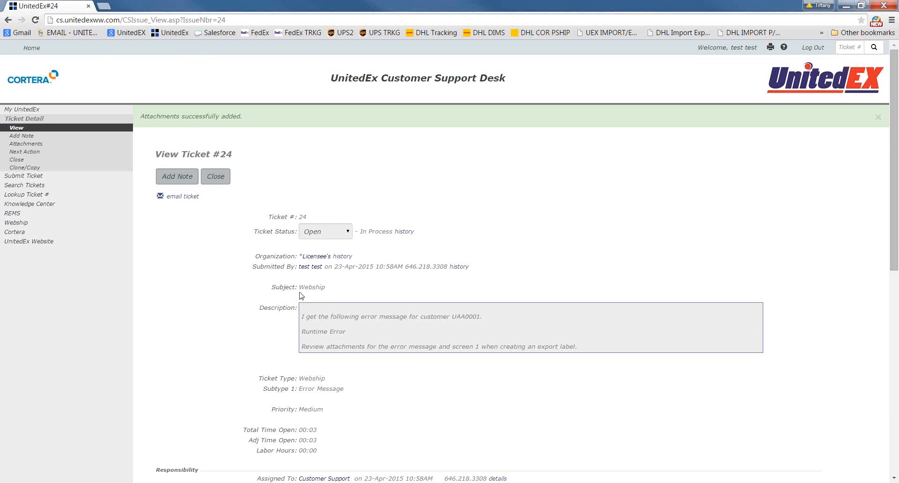
click(850, 44)
text(24)
click(872, 48)
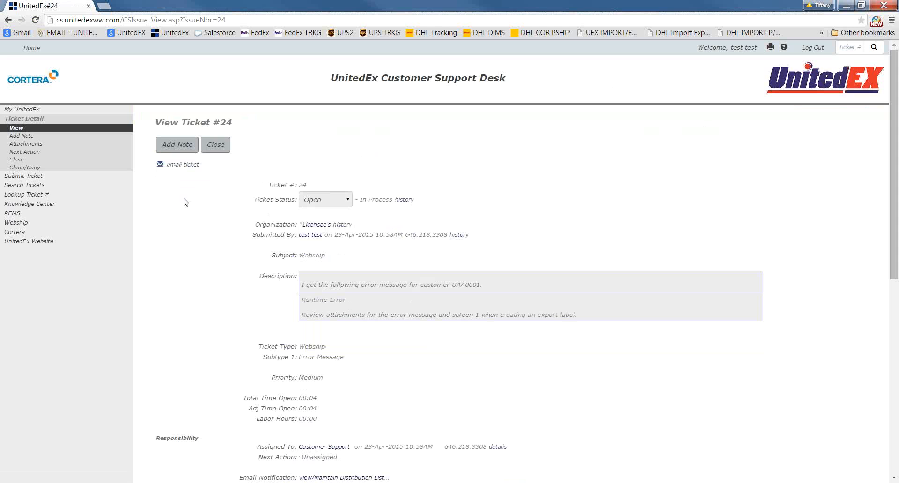
Search all tickets for the keyword "webship", leaving the status and other criteria blank
click(104, 189)
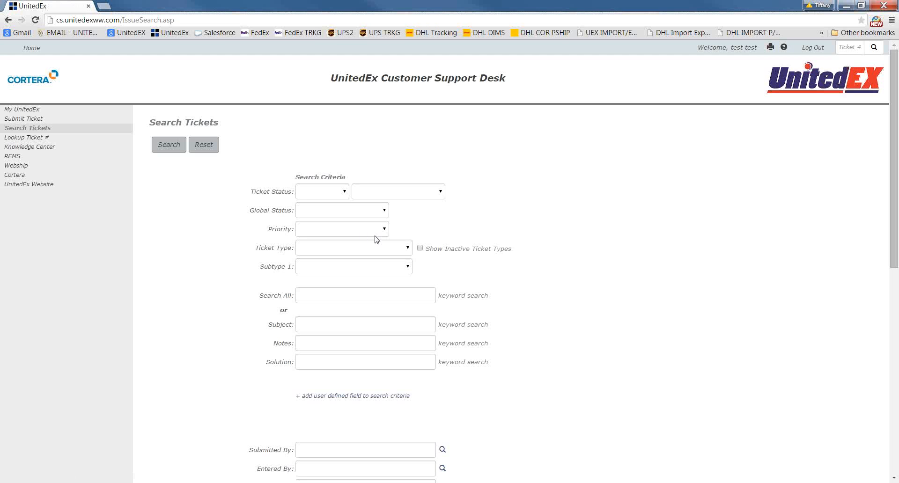
click(345, 191)
click(347, 193)
click(332, 299)
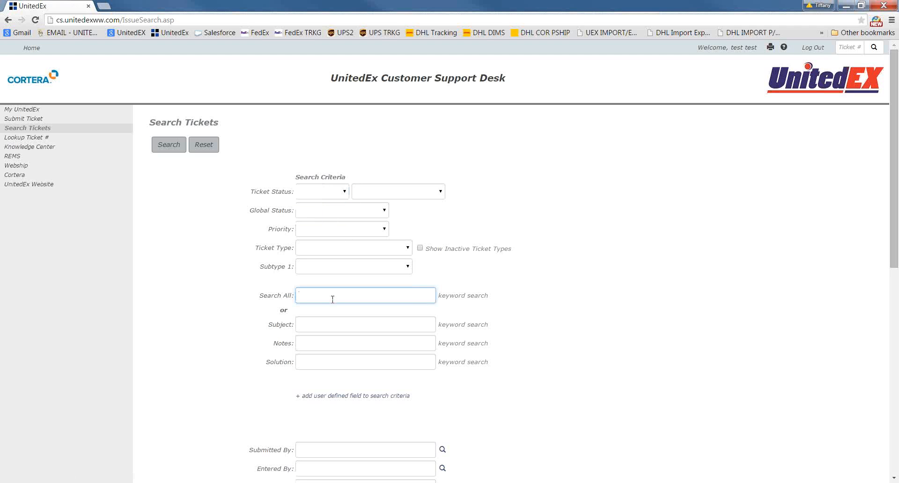
text(webship)
click(564, 249)
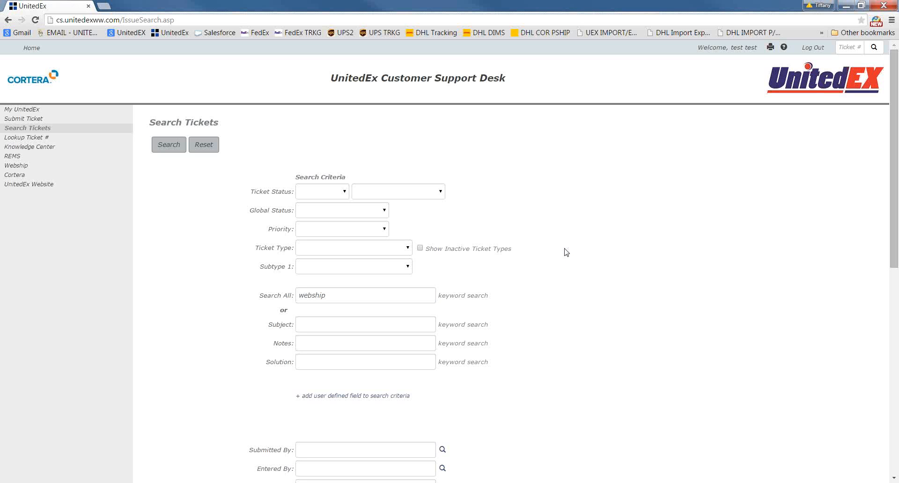
scroll(566, 253, down, 7)
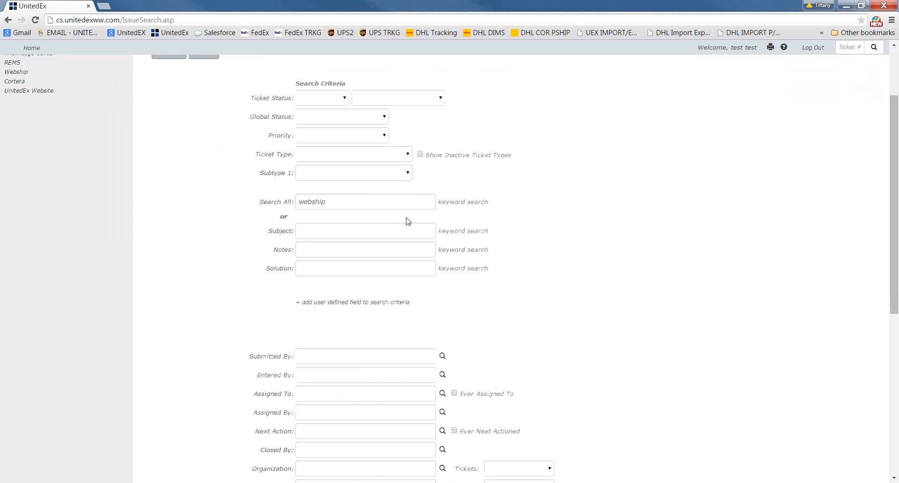
scroll(321, 265, down, 2)
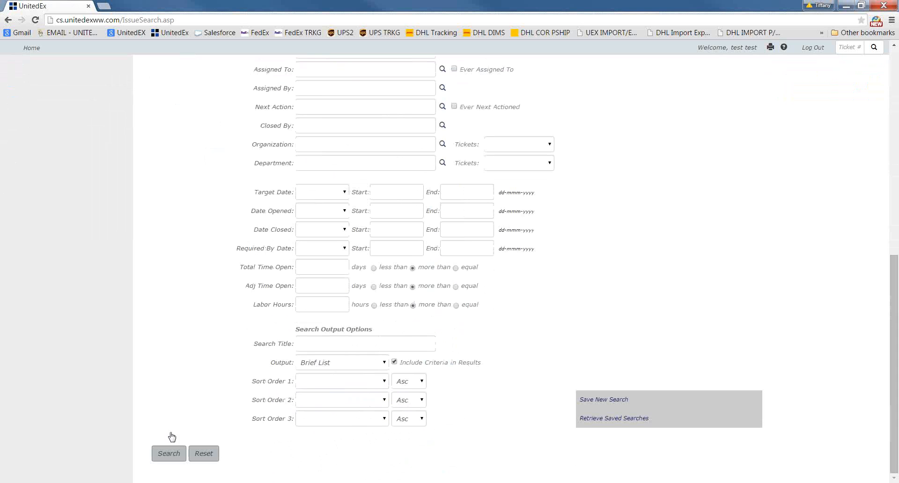
click(165, 456)
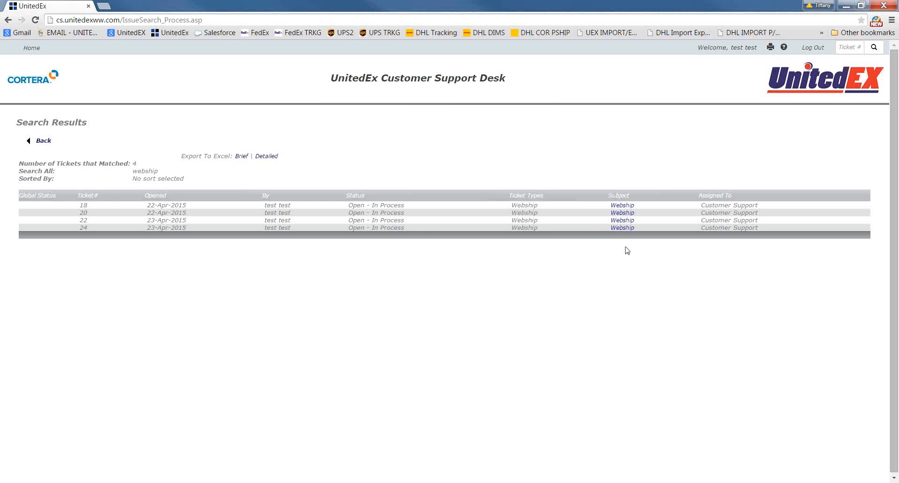
Open ticket 24 from the search results and review its details, attachments and notes
click(625, 229)
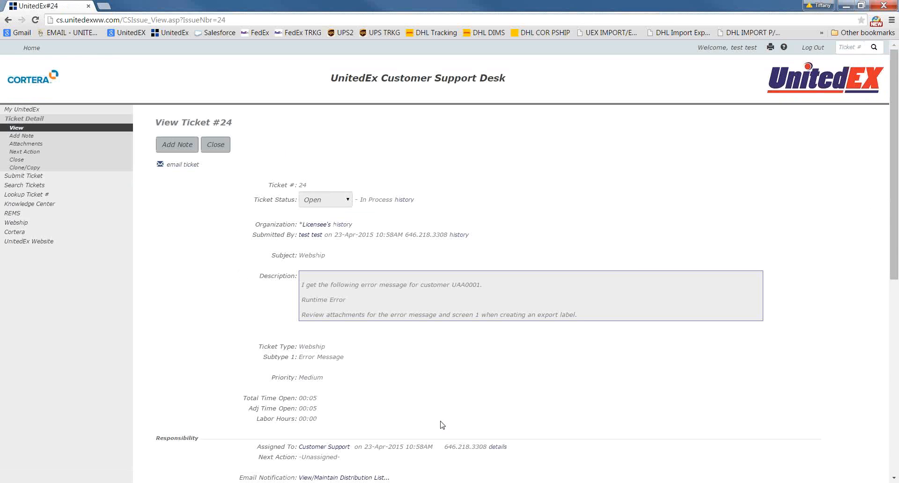
scroll(473, 381, down, 8)
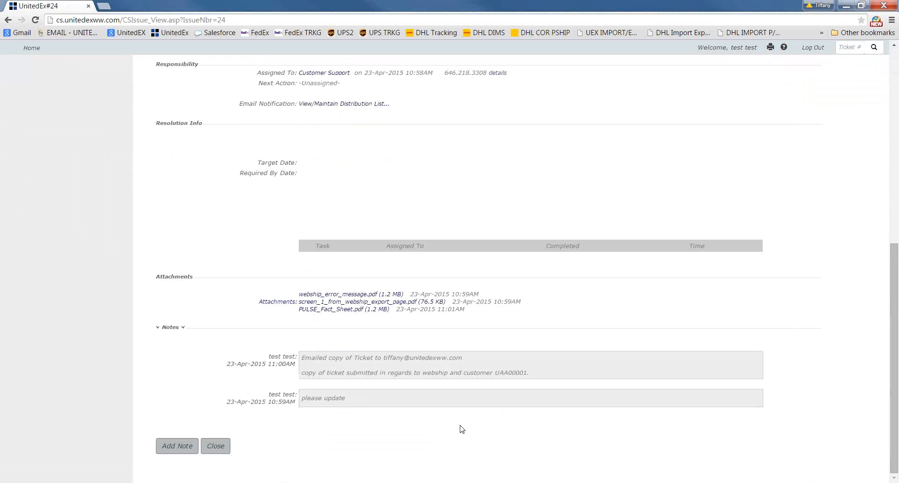
scroll(462, 428, up, 8)
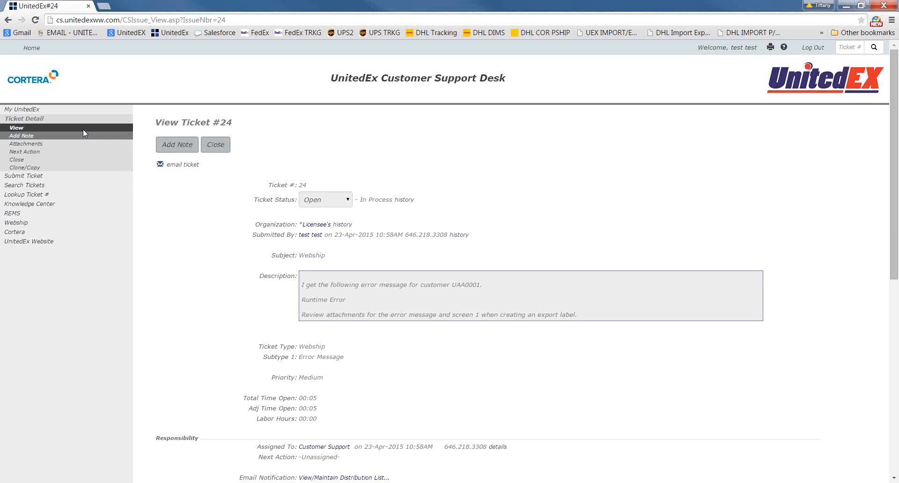
Return to the search form, limit Date Opened to Today alongside the "webship" keyword, and run the search again
click(9, 20)
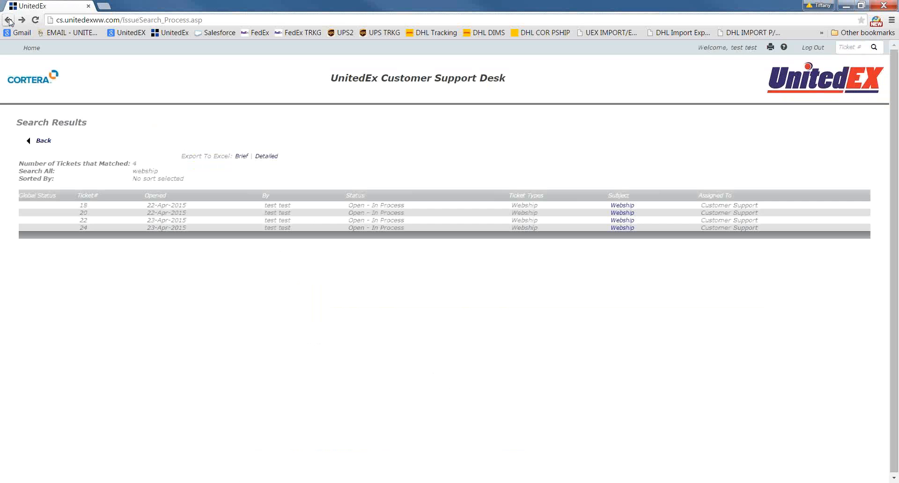
click(8, 20)
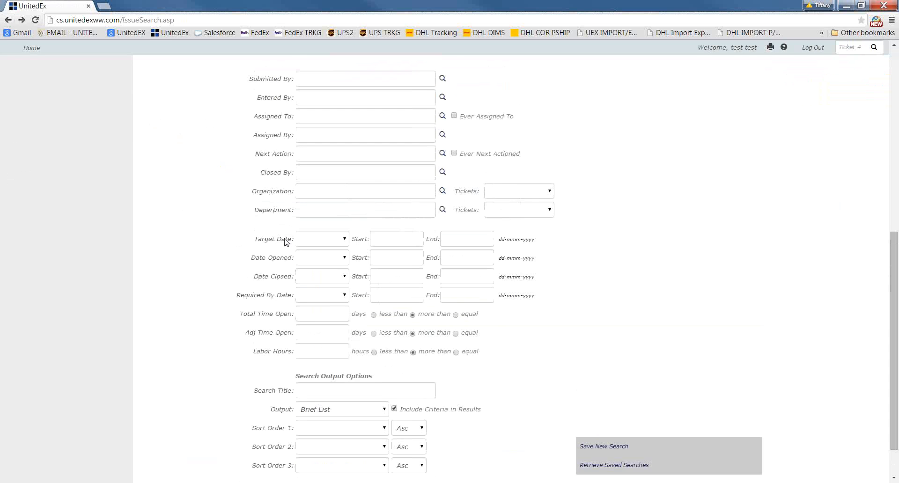
scroll(300, 280, up, 4)
scroll(236, 365, down, 1)
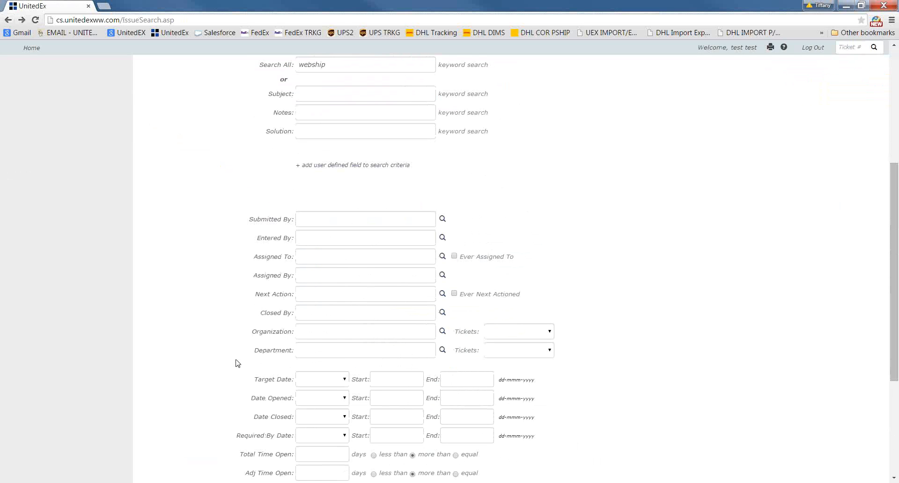
scroll(221, 372, down, 2)
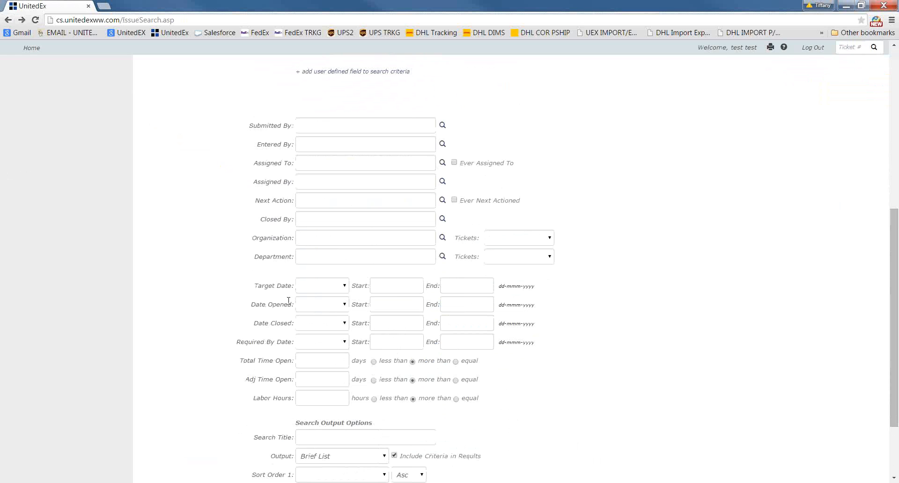
click(333, 306)
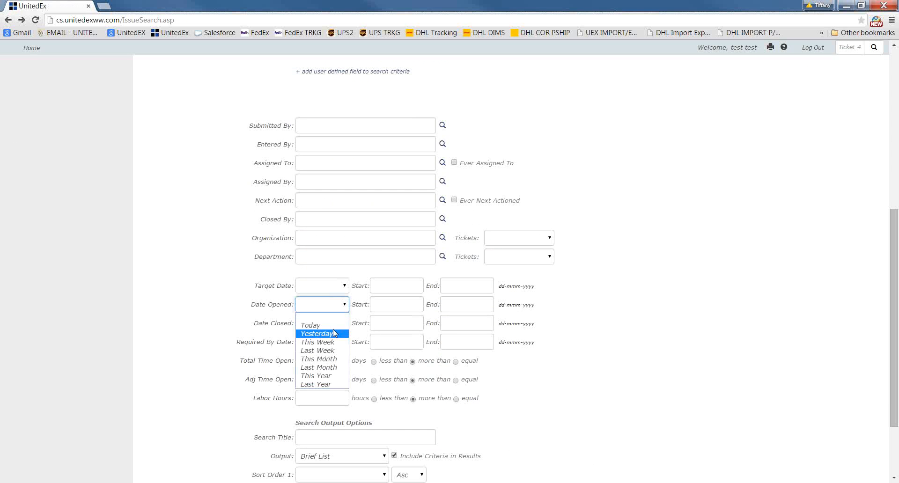
click(311, 325)
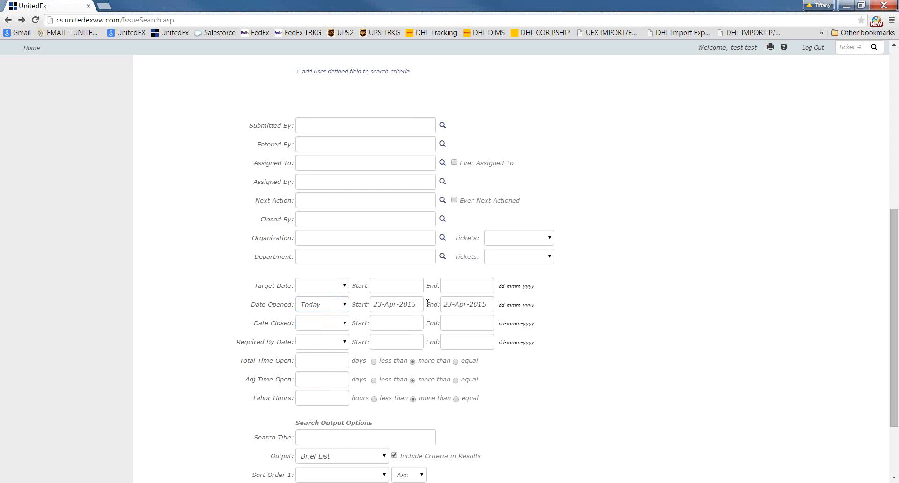
scroll(634, 307, up, 2)
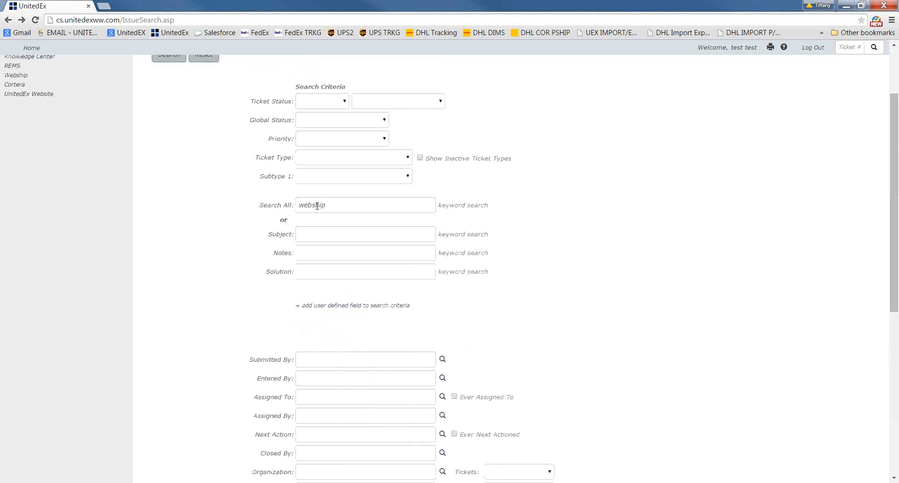
scroll(249, 291, down, 7)
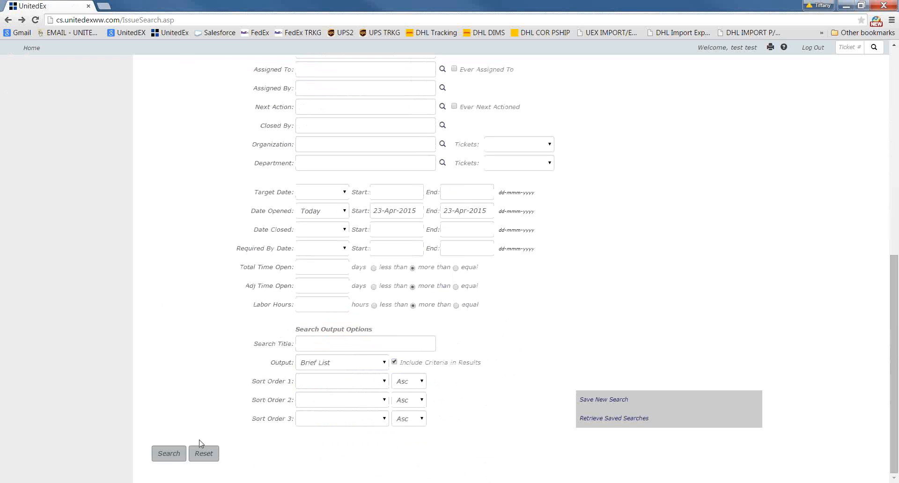
click(169, 452)
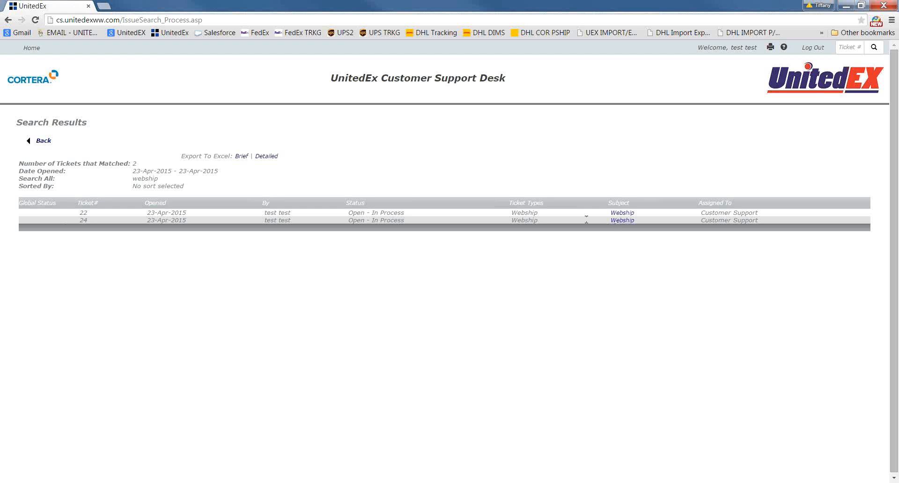
Return to the search form, bring the webmail compose window into view and address the message to UnitedEx customer support
click(55, 139)
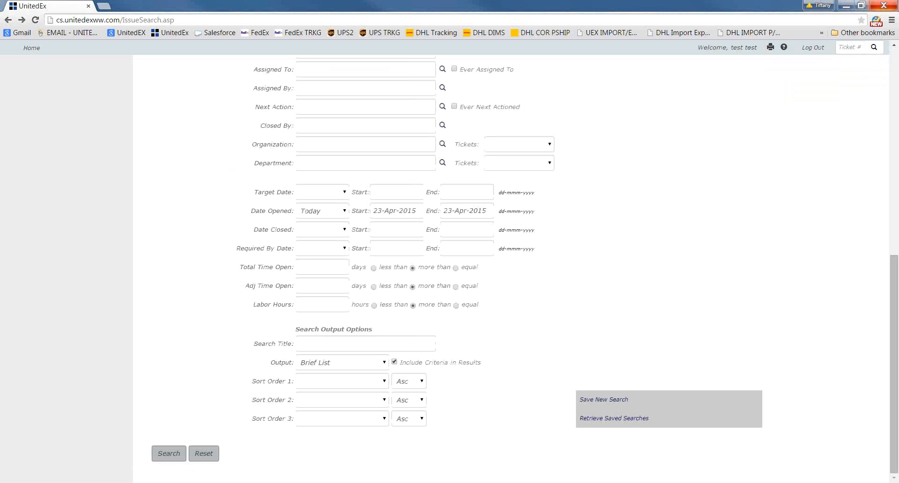
drag(898, 30, 645, 68)
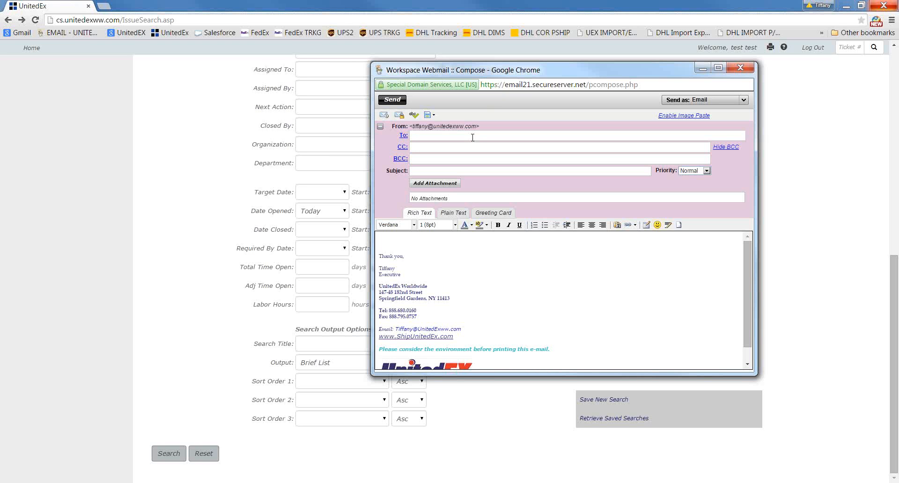
text(cs@uni)
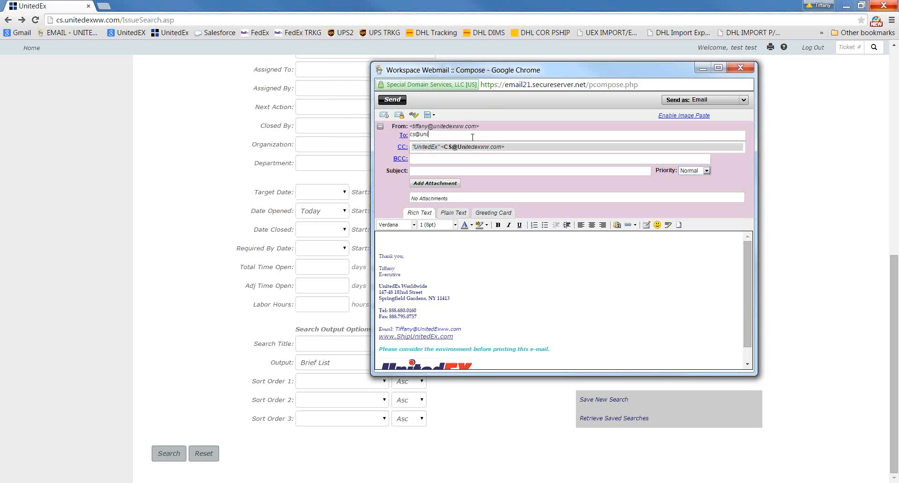
click(493, 148)
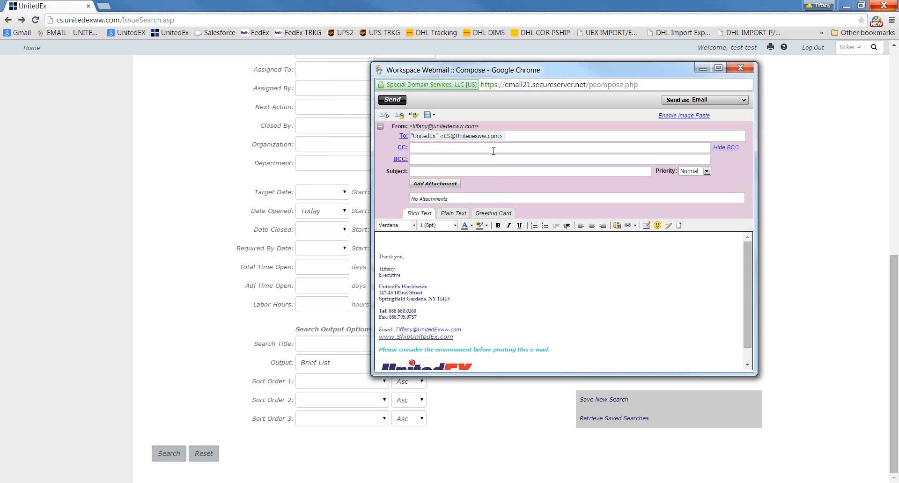
Give the email the subject "webship" and write "test" and "from email address." on separate lines above the signature
click(494, 173)
text(webship)
key(Tab)
click(455, 243)
text(test)
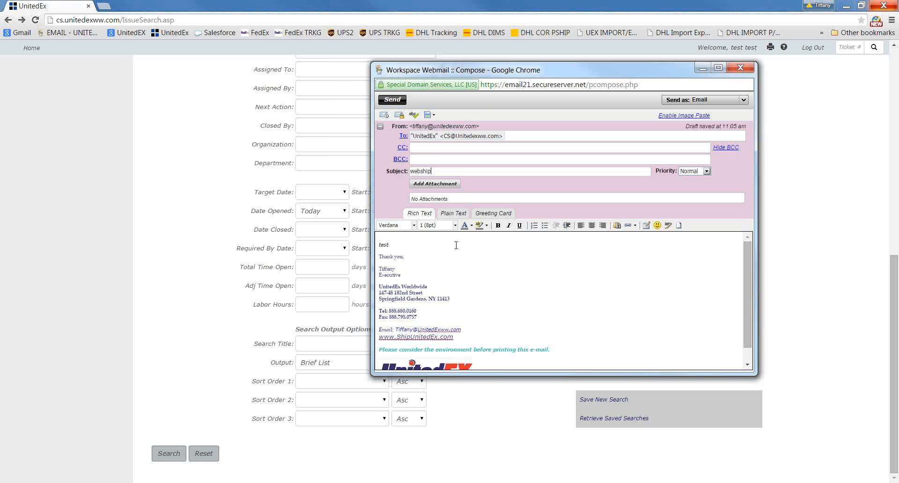
key(Return)
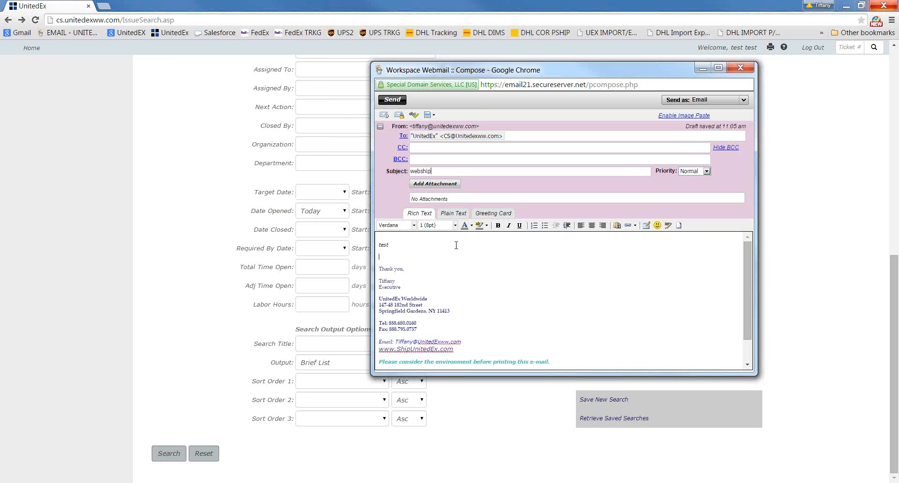
text(from email and)
text(ress.)
Attach the "webship error message" PDF from the Desktop to the email and send it
scroll(543, 306, down, 1)
scroll(543, 306, up, 1)
click(434, 184)
click(540, 198)
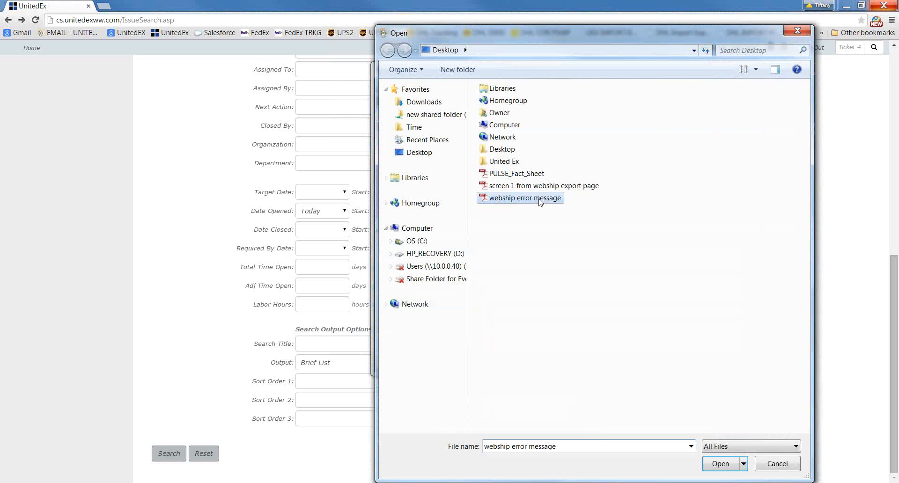
click(720, 464)
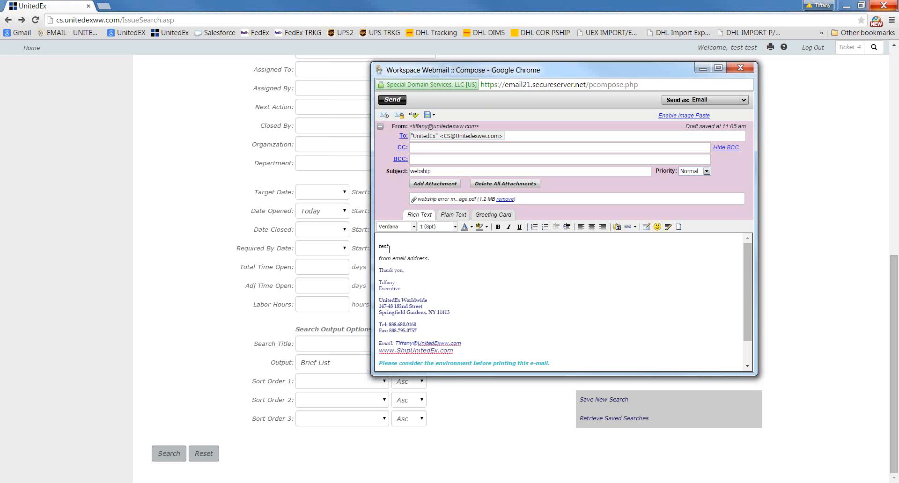
click(397, 101)
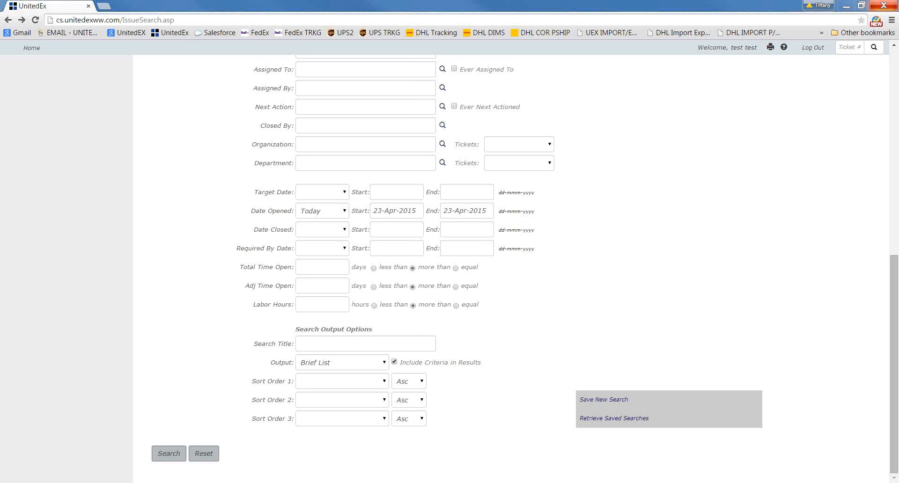
Bring up the webmail notification for the ticket created by email, review its description text and move the window away
drag(898, 28, 511, 17)
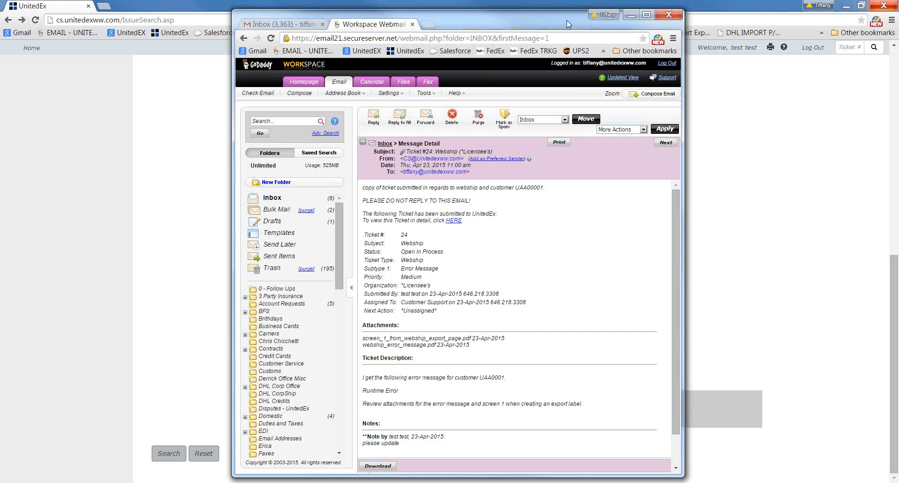
drag(567, 22, 898, 24)
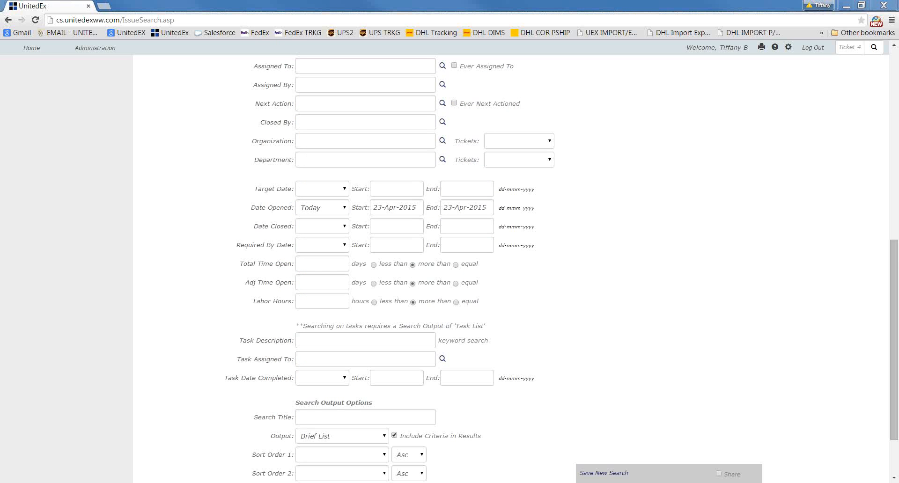
drag(898, 27, 460, 21)
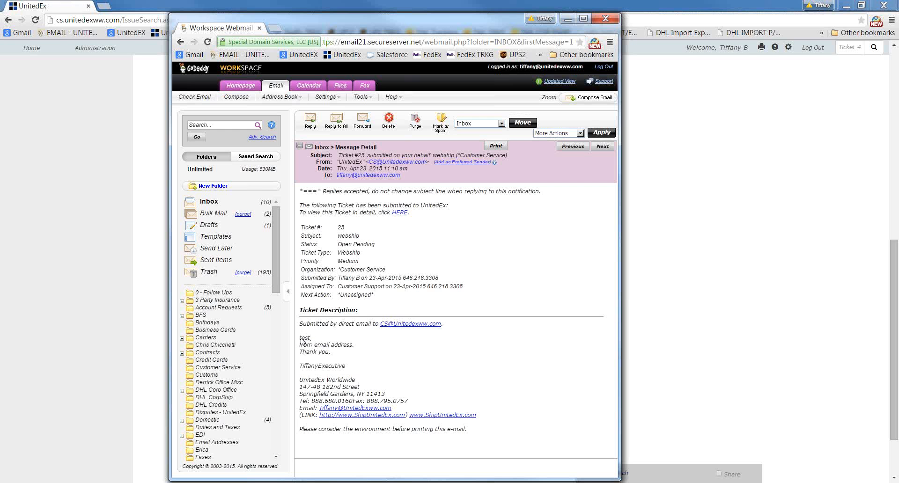
drag(302, 338, 358, 347)
click(412, 358)
drag(296, 327, 448, 328)
click(451, 359)
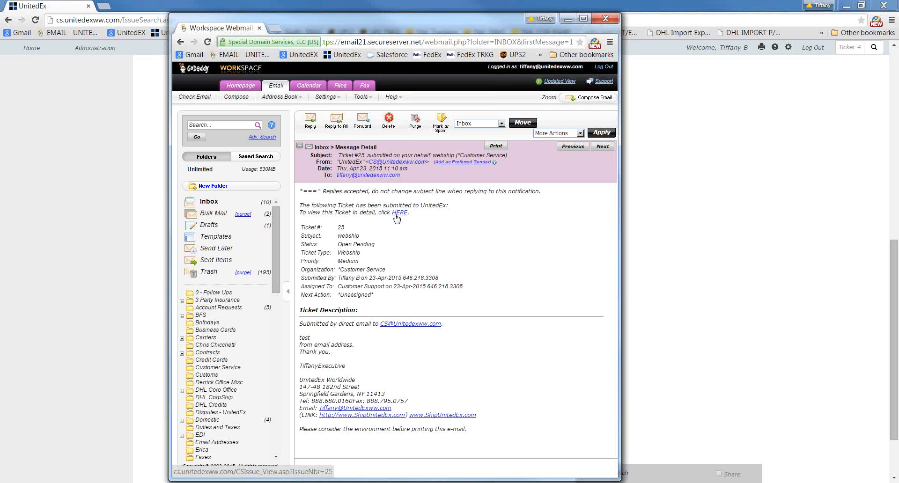
drag(466, 24, 898, 52)
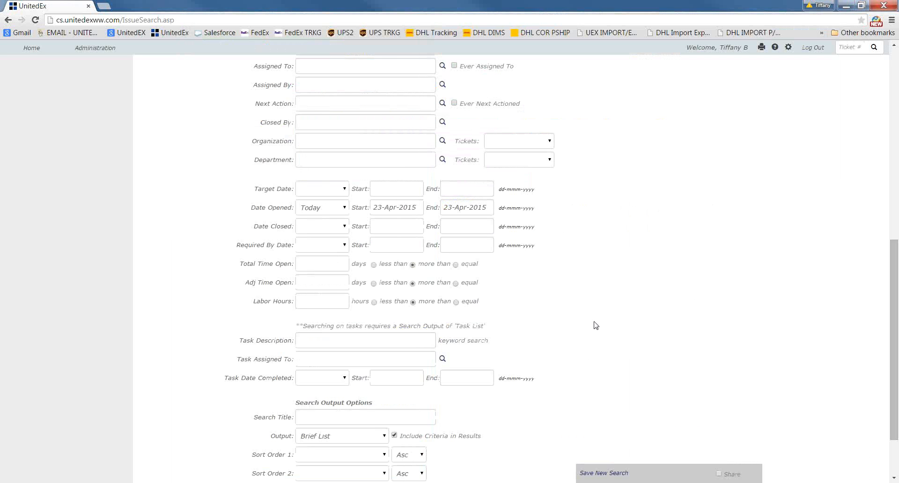
Open the My UnitedEx dashboard, view the list of open Webship tickets by ticket type and close that list
scroll(580, 328, up, 9)
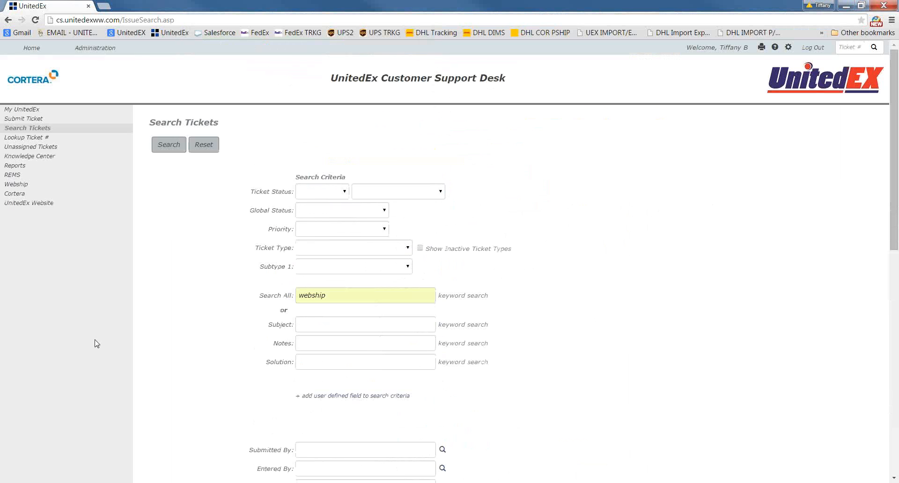
click(27, 110)
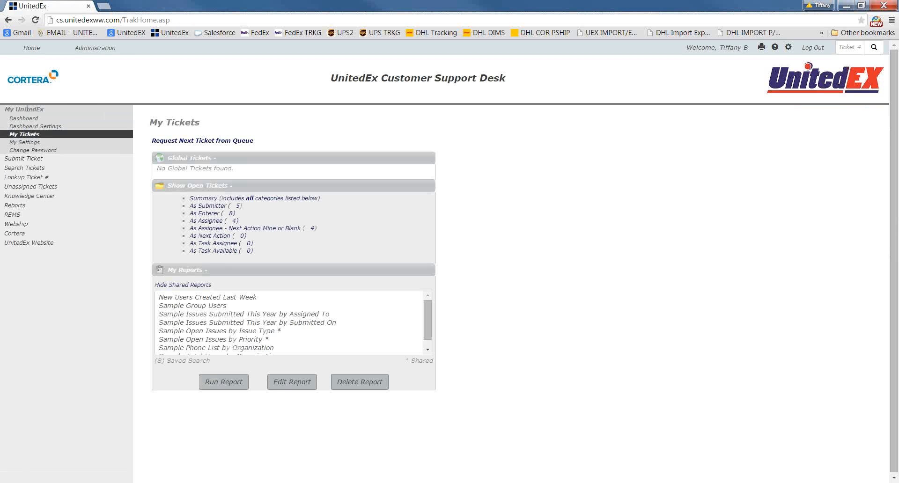
click(21, 120)
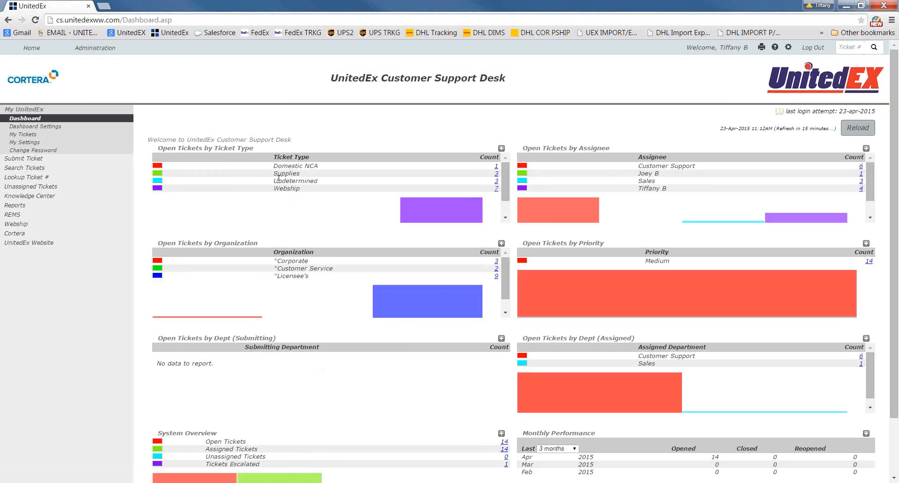
click(500, 192)
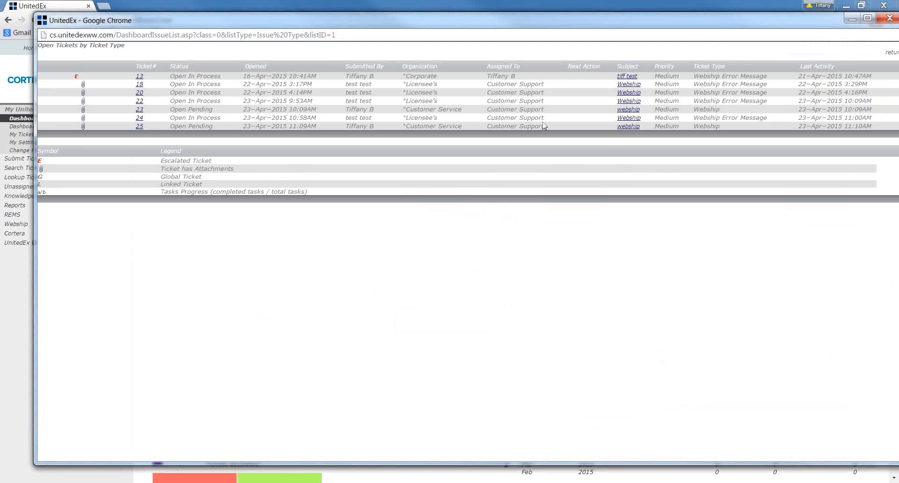
click(883, 21)
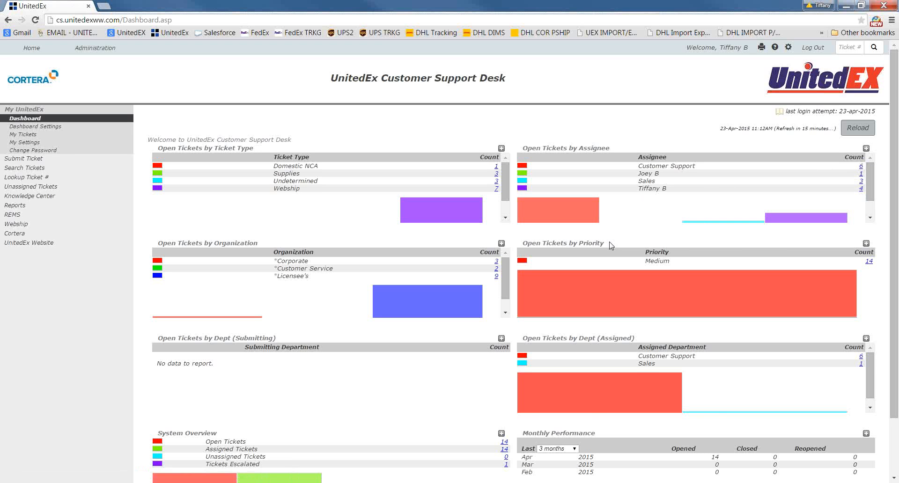
Review the dashboard's remaining sections through System Overview and Monthly Performance, and log out of the support desk
scroll(611, 245, down, 1)
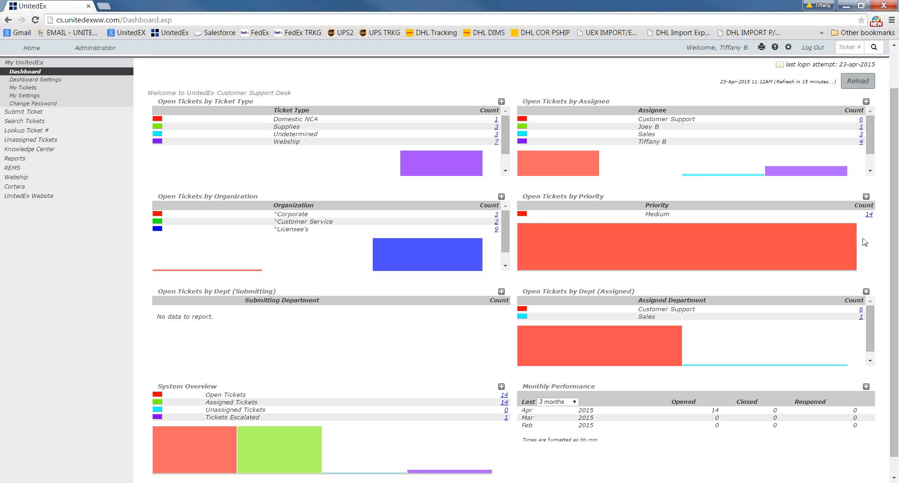
scroll(864, 242, down, 1)
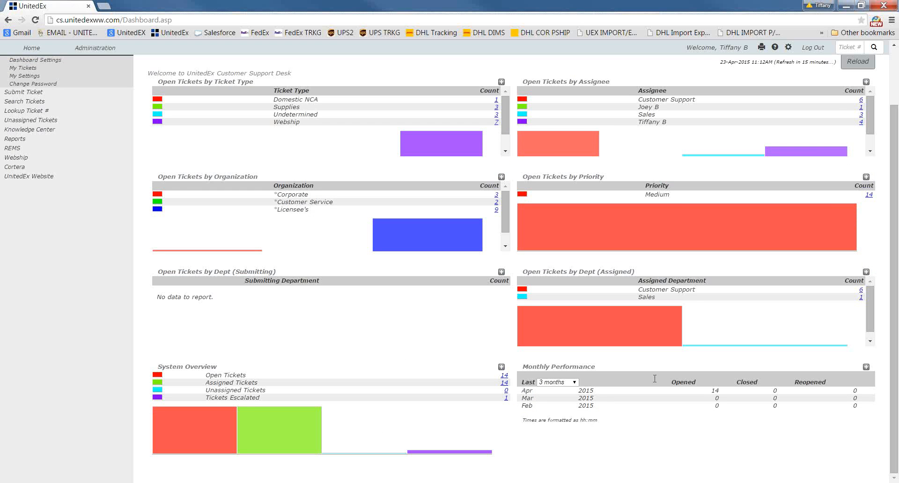
scroll(679, 406, up, 2)
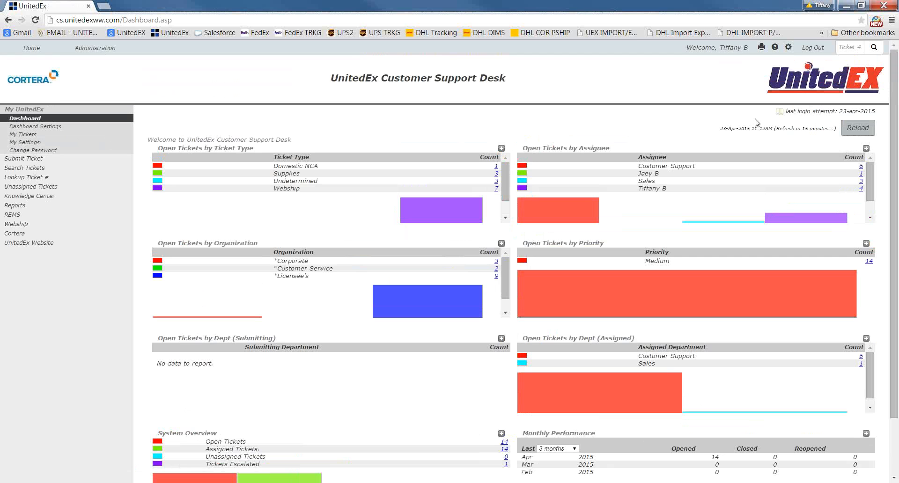
click(815, 48)
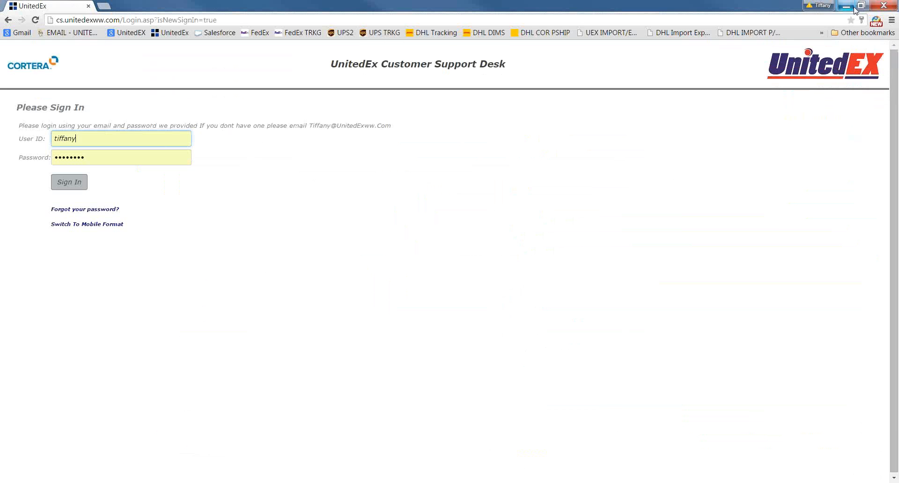